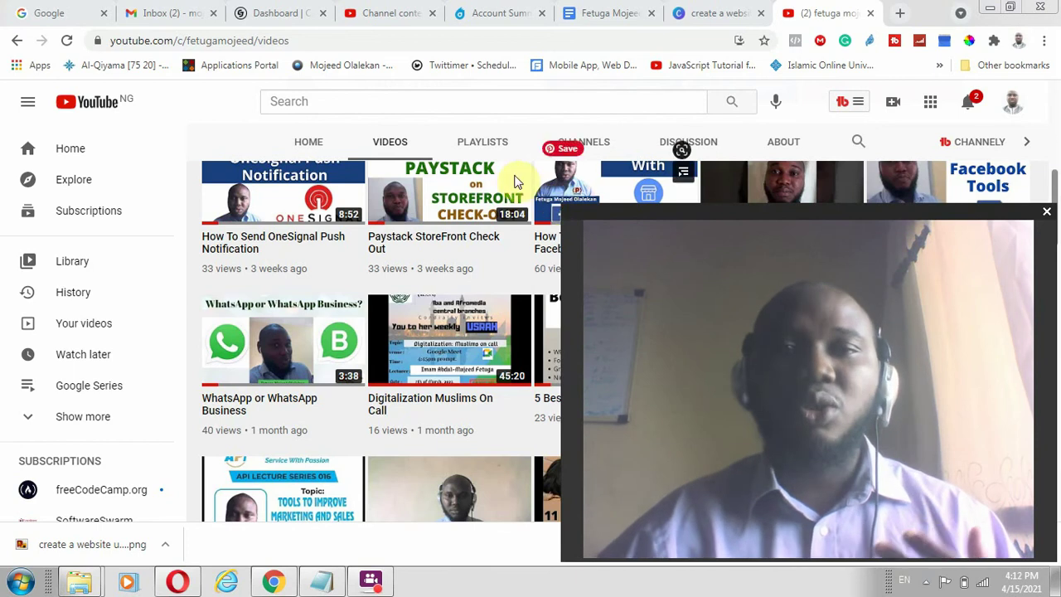
# - Switch to the Dynadot account summary page in the browser and sign out of the account
pyautogui.click(321, 583)
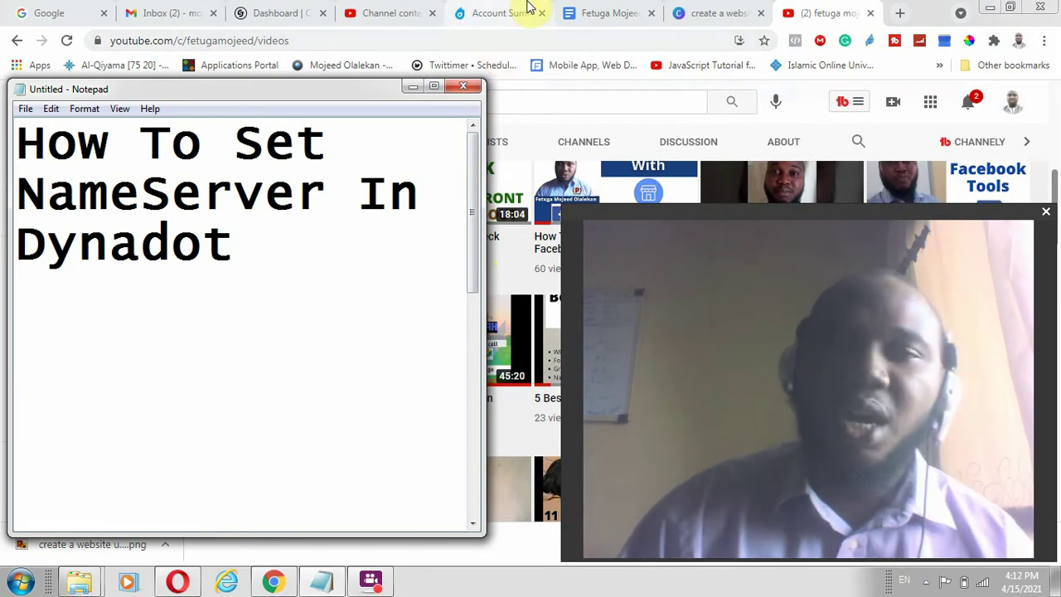
pyautogui.click(485, 11)
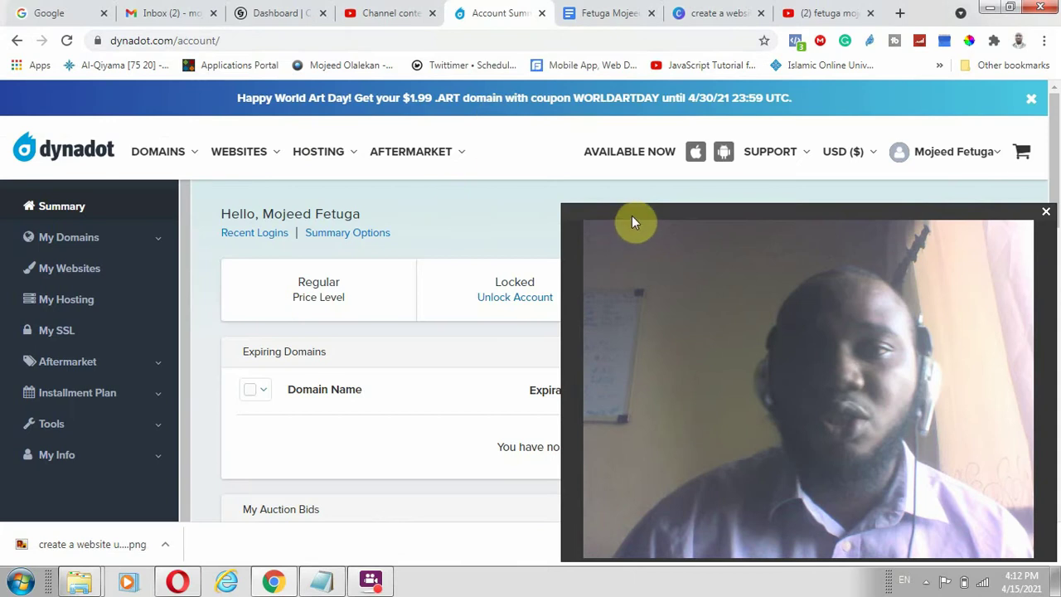
pyautogui.moveTo(978, 154)
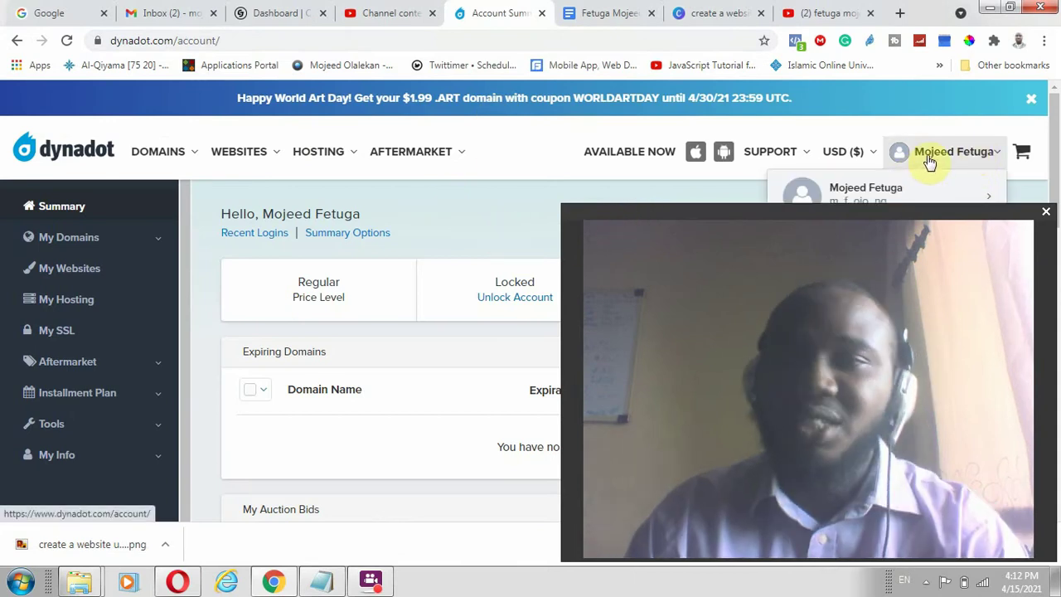
pyautogui.moveTo(871, 211); pyautogui.dragTo(322, 210)
pyautogui.moveTo(982, 154)
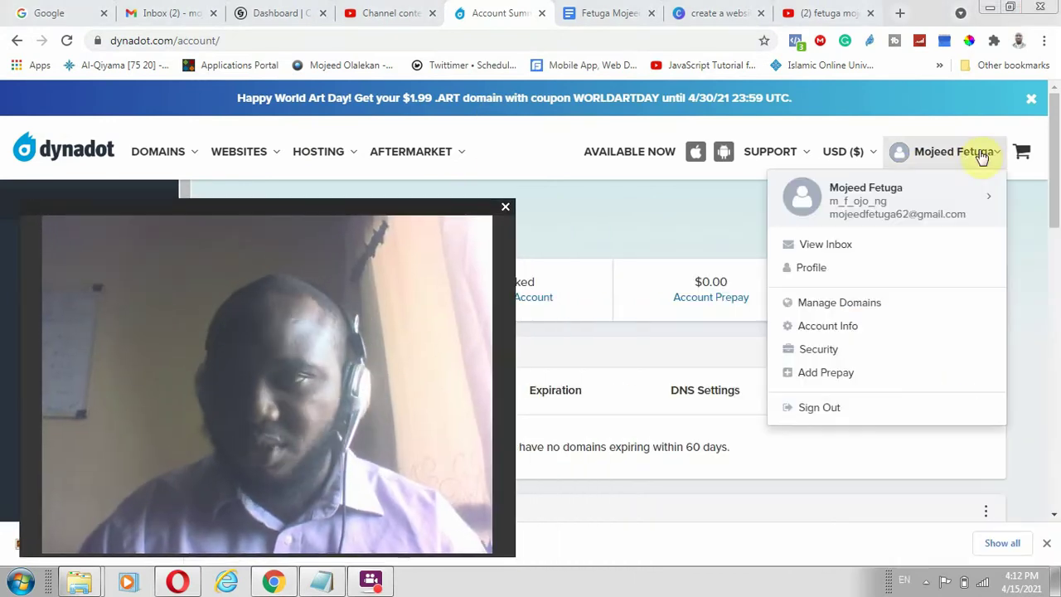
pyautogui.click(830, 409)
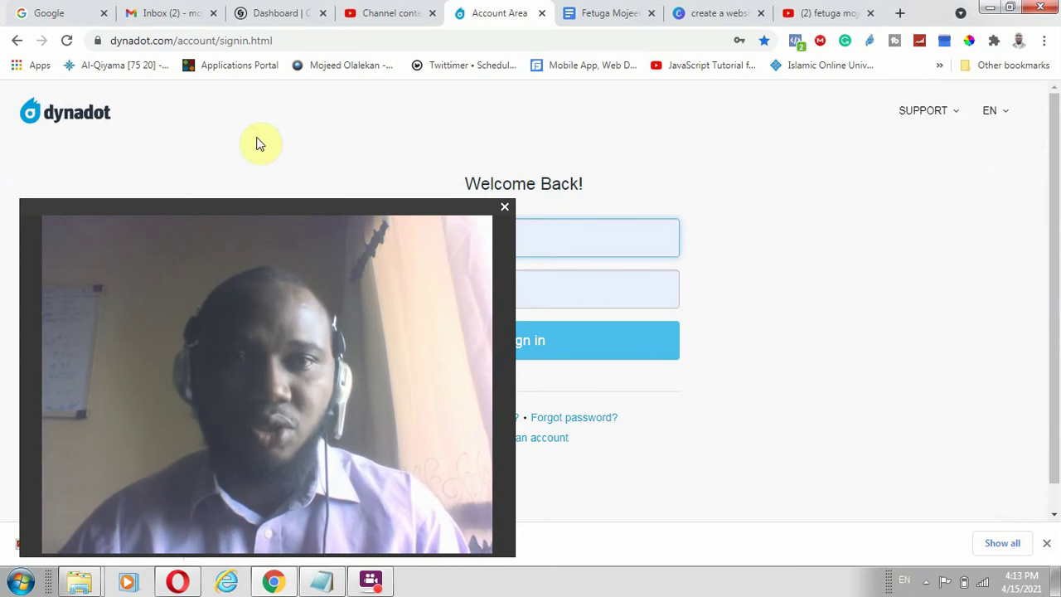
# - Go from the sign-in page to the dynadot.com home page
pyautogui.moveTo(174, 40); pyautogui.dragTo(359, 32)
pyautogui.press('BackSpace')
pyautogui.press('Return')
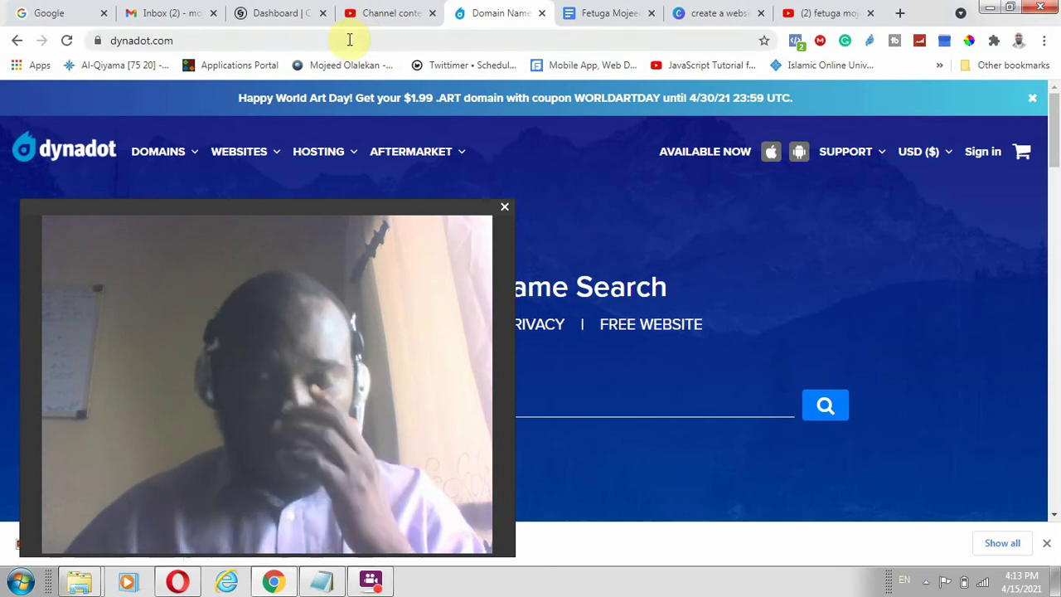
pyautogui.moveTo(341, 212); pyautogui.dragTo(870, 169)
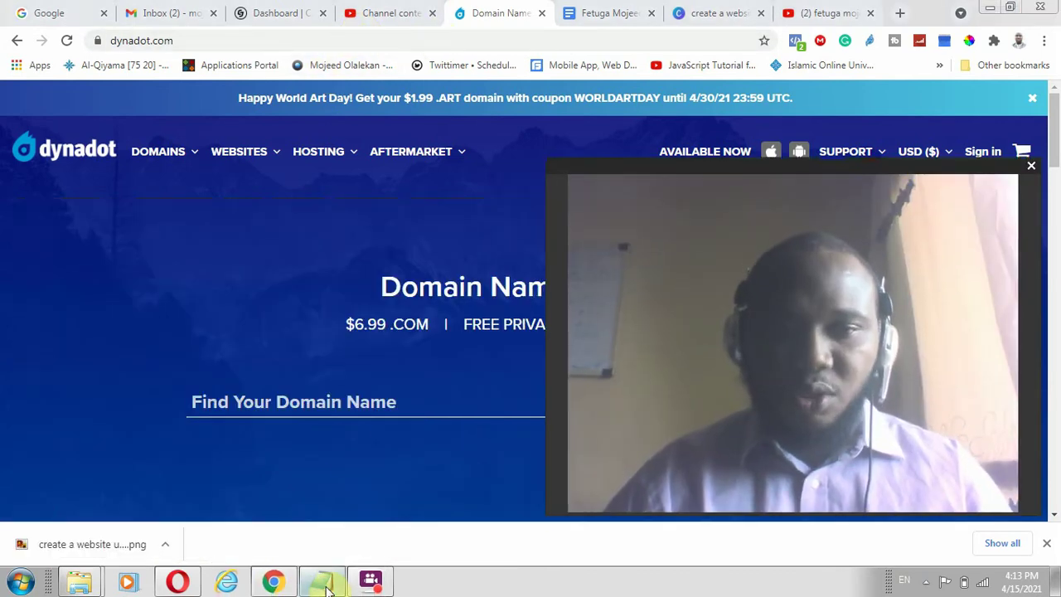
# - Switch to the Notepad notes and add the line "Server" directly below "Domain Name"
pyautogui.click(322, 582)
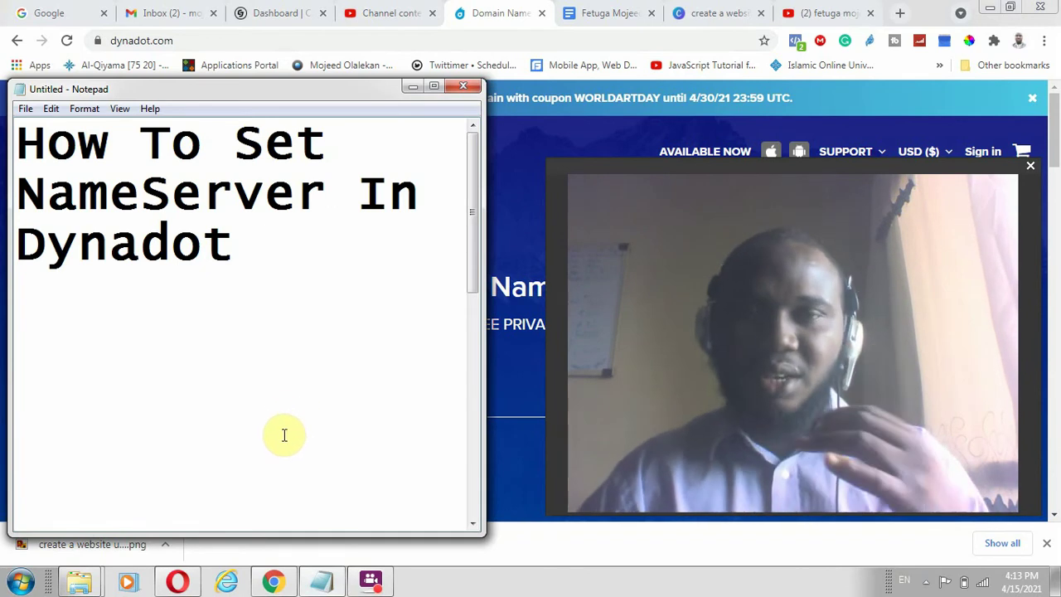
pyautogui.scroll(-3, 285, 439)
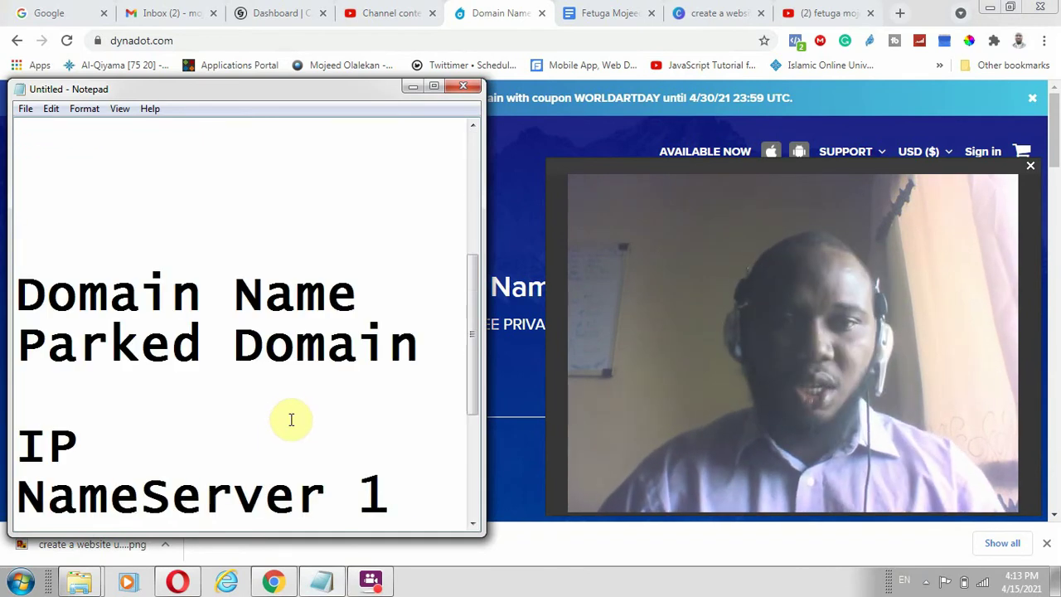
pyautogui.moveTo(358, 282); pyautogui.dragTo(14, 296)
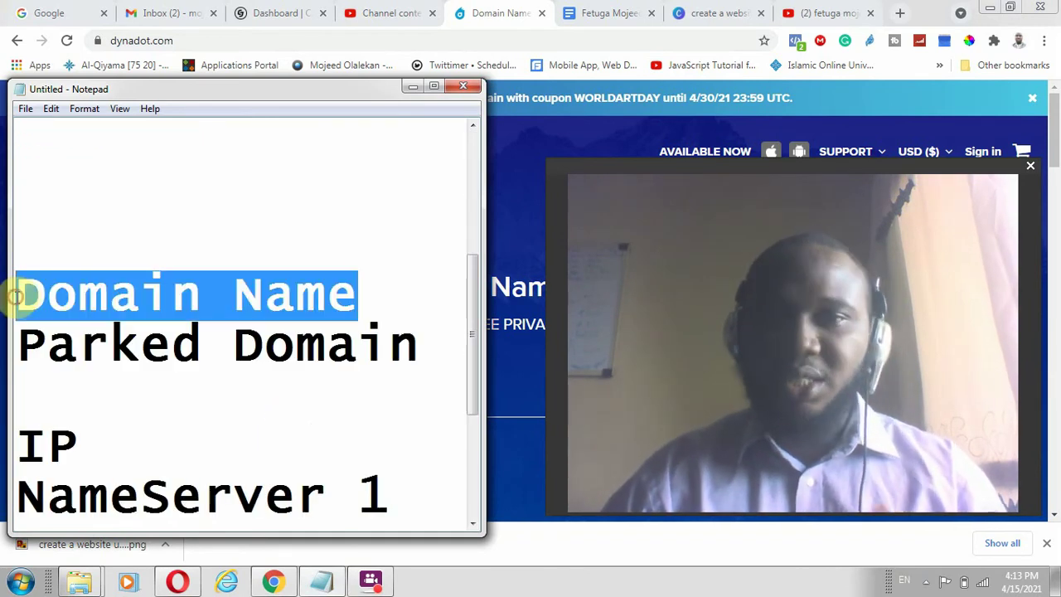
pyautogui.click(415, 307)
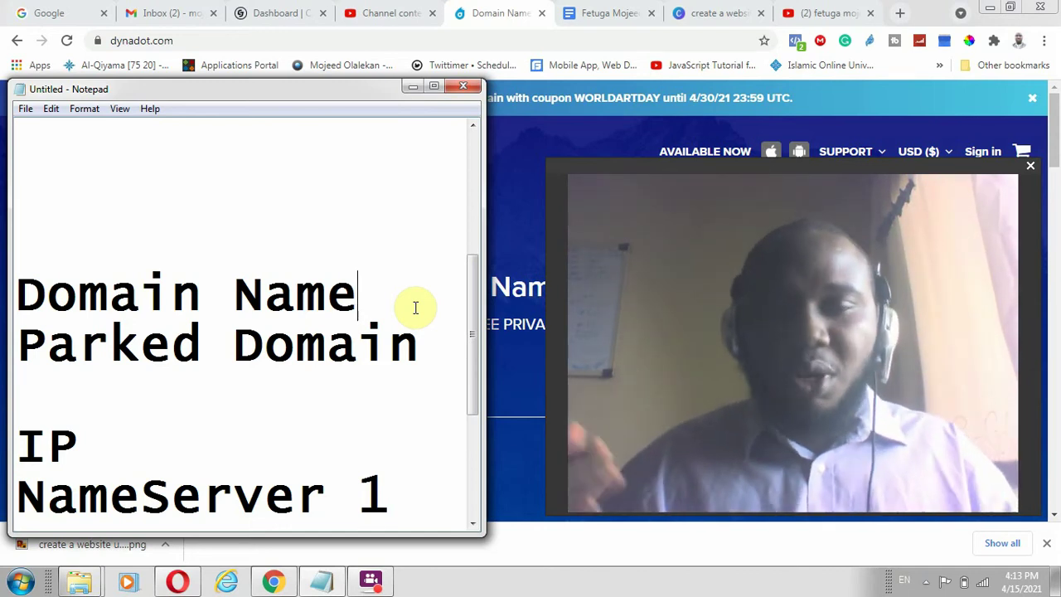
pyautogui.press('Return')
pyautogui.press('Return')
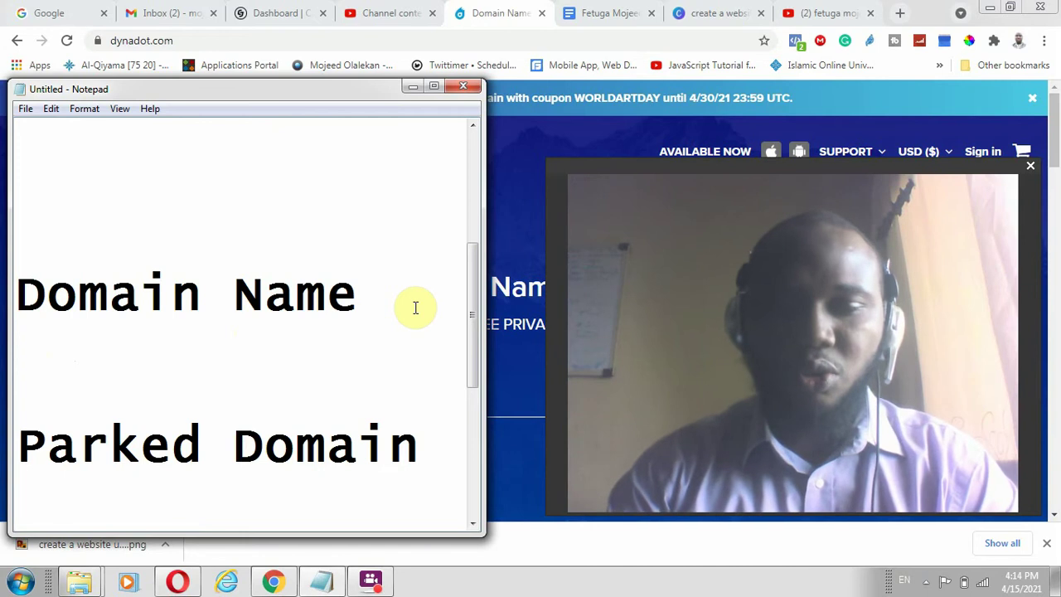
pyautogui.write('Server')
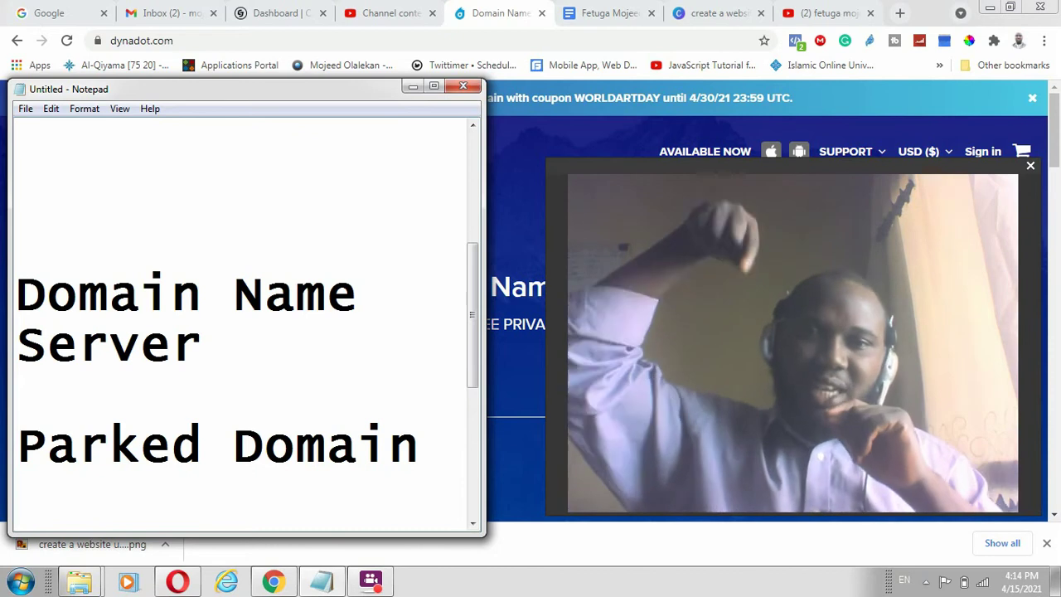
# - Add the line "ip address;" below "Server" and enter 132.27.397 on the line under it
pyautogui.press('Return')
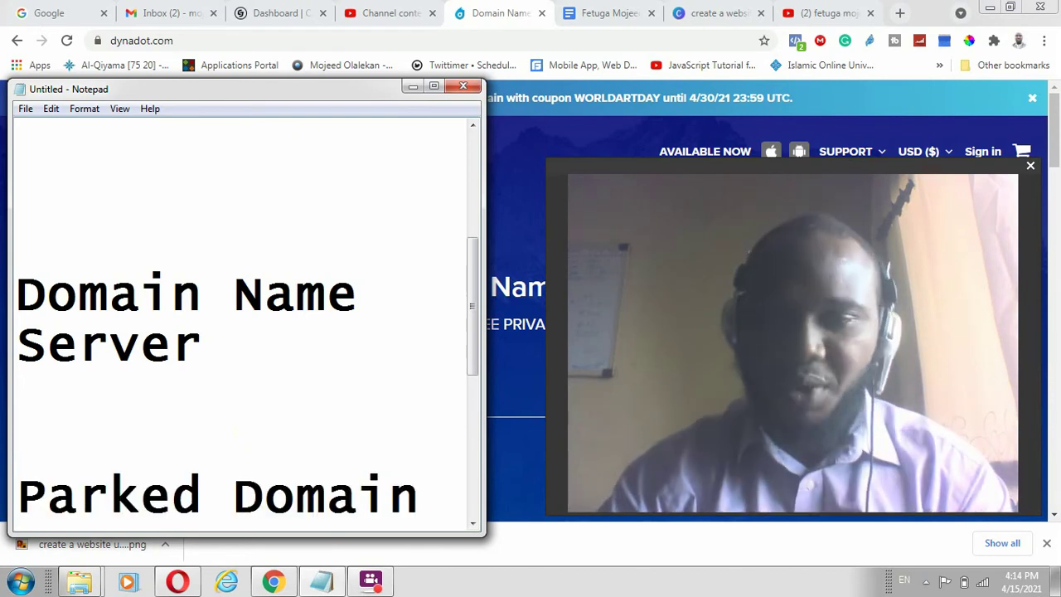
pyautogui.write('ip address;')
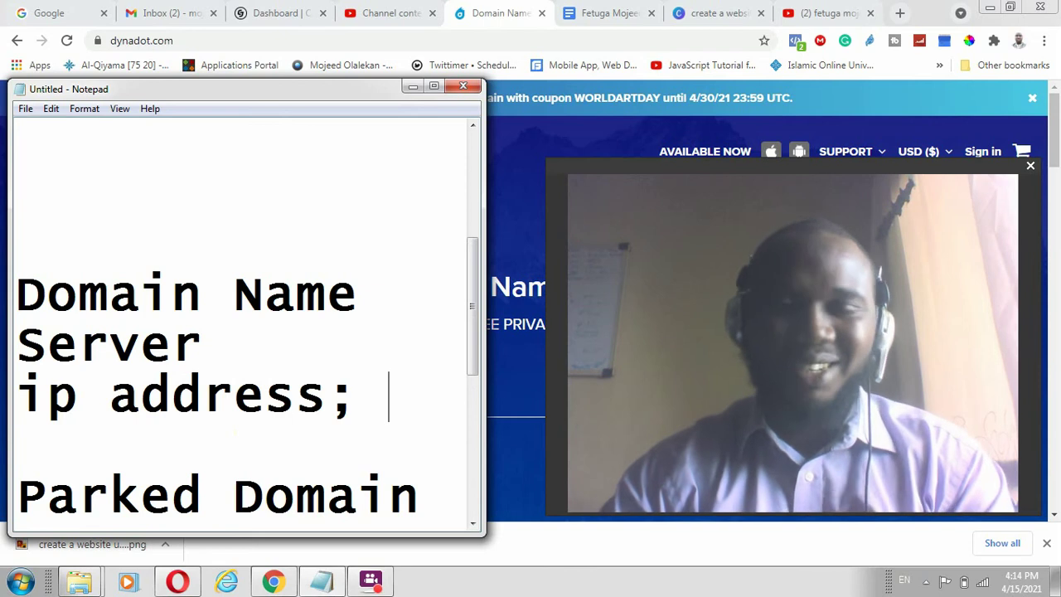
pyautogui.press('Return')
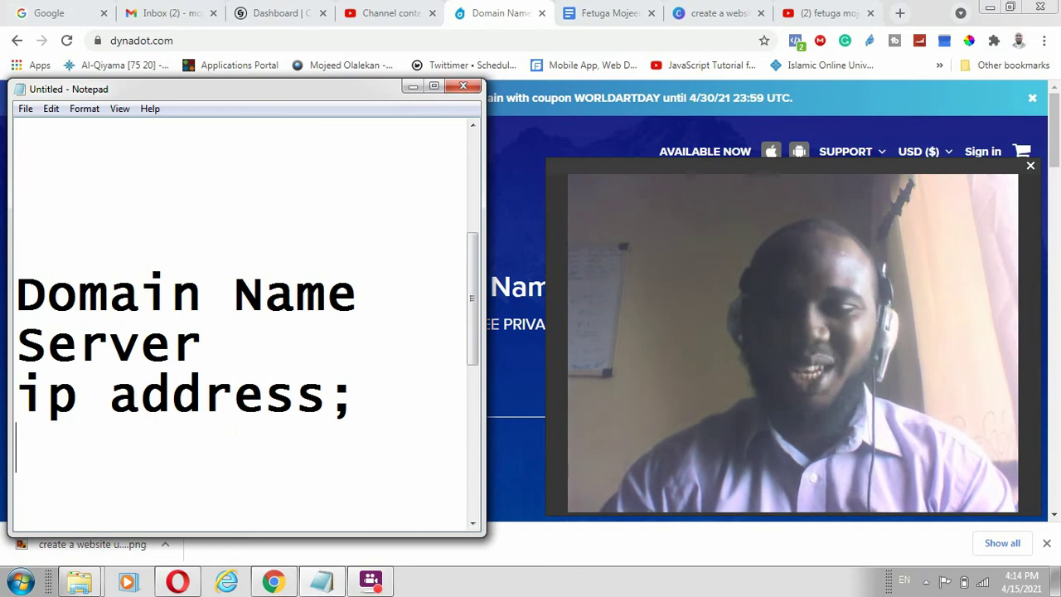
pyautogui.write('132')
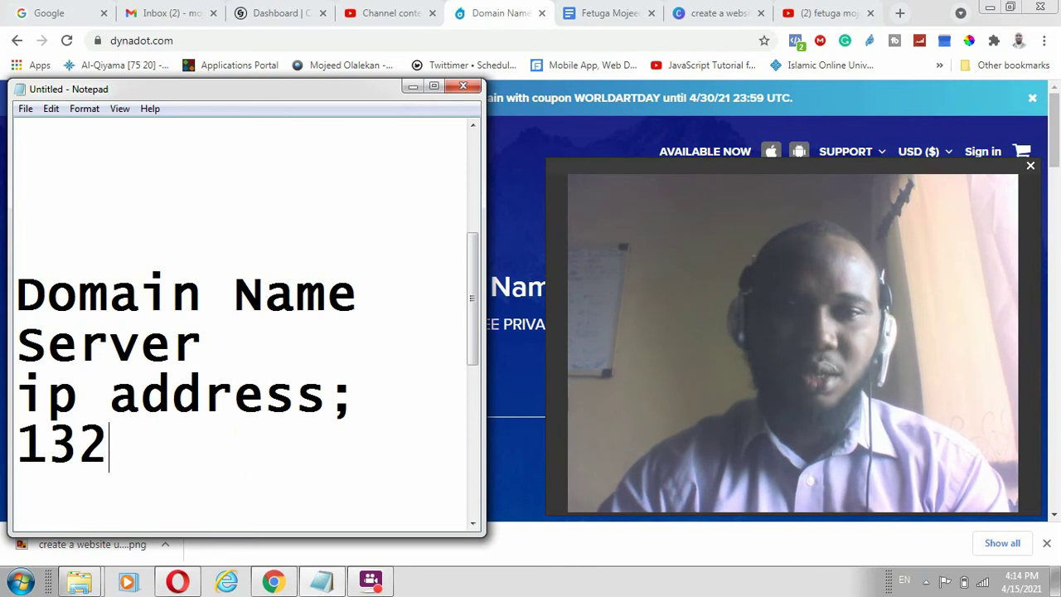
pyautogui.write('627.')
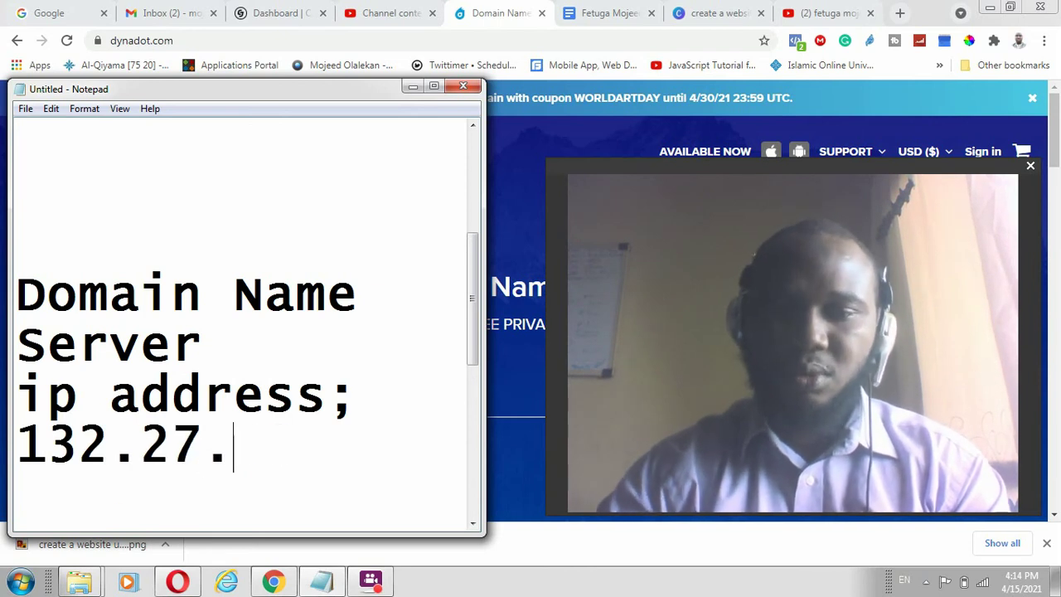
pyautogui.write('397')
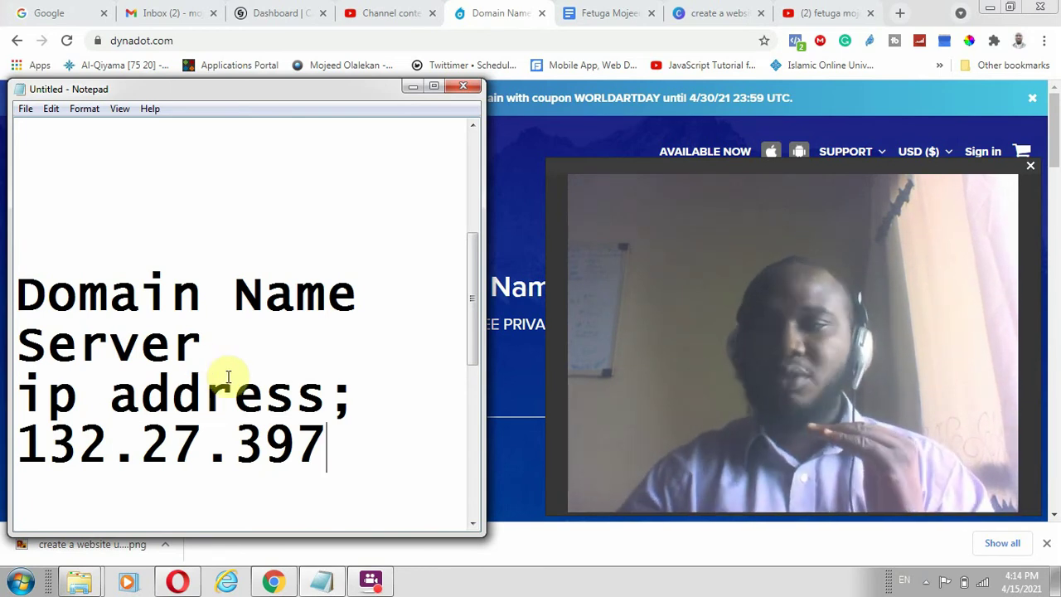
# - Review the notes by highlighting the Domain Name, Server, IP number and Parked Domain entries
pyautogui.doubleClick(107, 343)
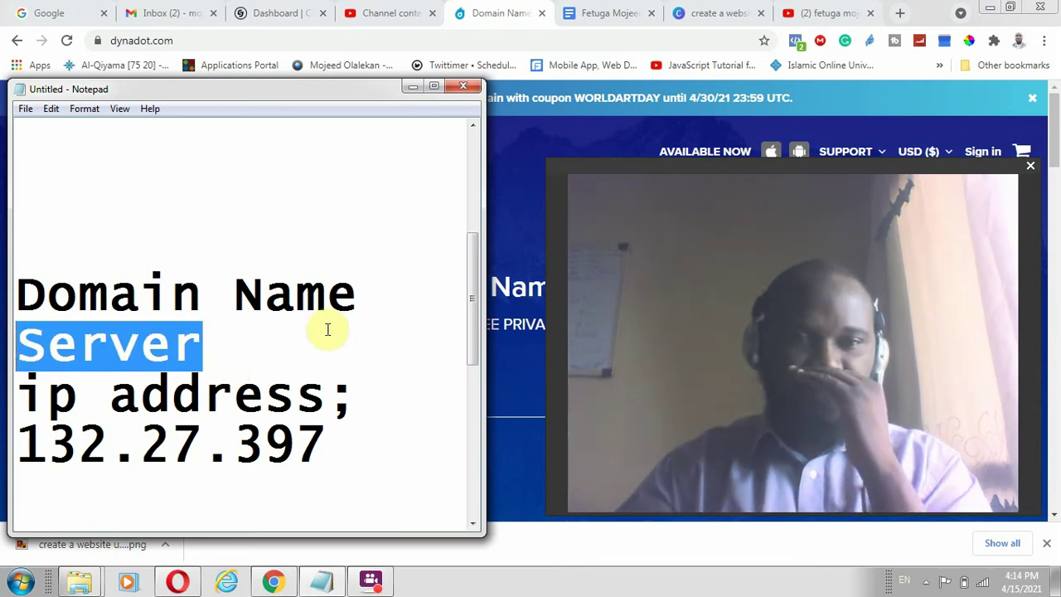
pyautogui.moveTo(330, 452); pyautogui.dragTo(19, 435)
pyautogui.moveTo(362, 293); pyautogui.dragTo(6, 309)
pyautogui.moveTo(339, 445); pyautogui.dragTo(4, 454)
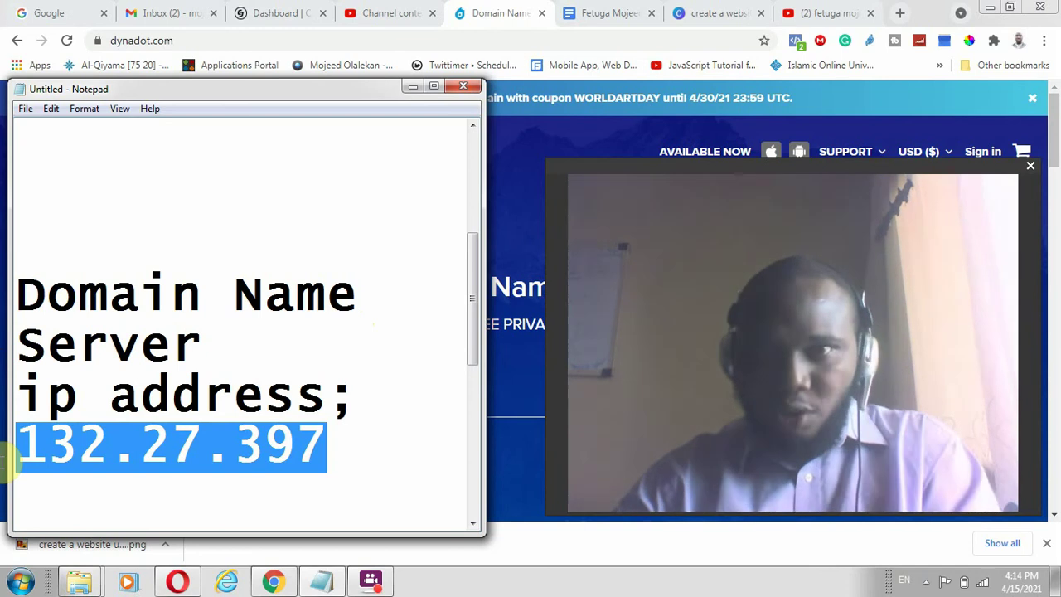
pyautogui.moveTo(364, 294); pyautogui.dragTo(5, 309)
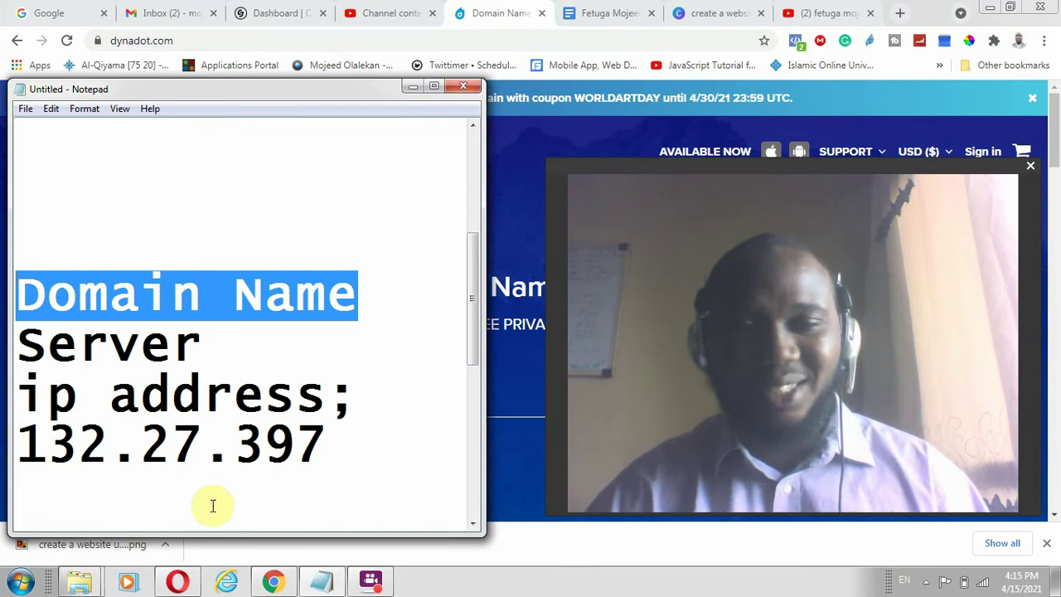
pyautogui.click(293, 410)
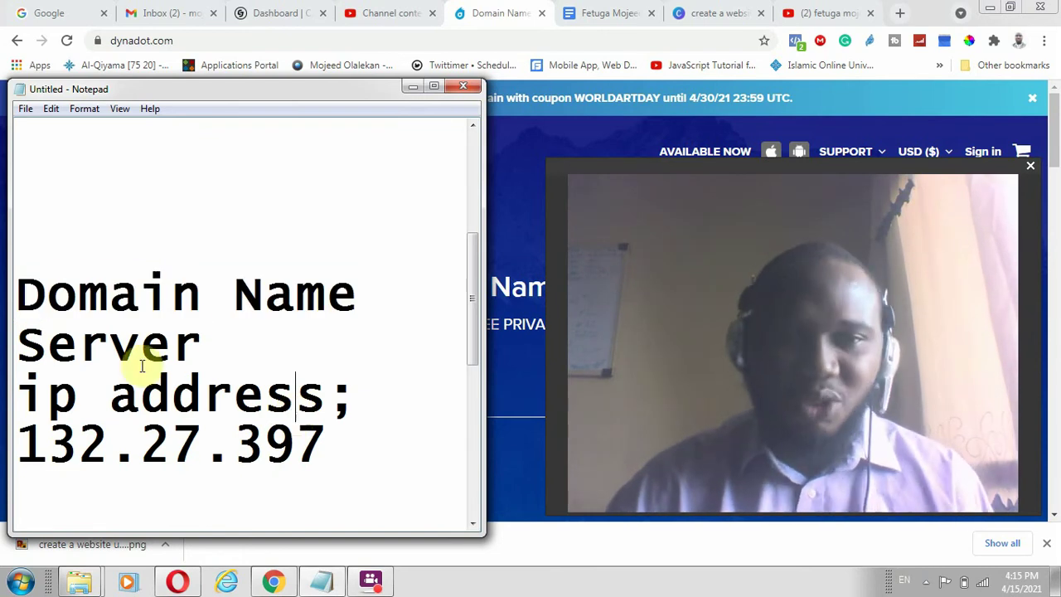
pyautogui.click(375, 291)
pyautogui.moveTo(375, 291); pyautogui.dragTo(3, 302)
pyautogui.moveTo(331, 445); pyautogui.dragTo(3, 427)
pyautogui.click(196, 386)
pyautogui.scroll(-2, 218, 374)
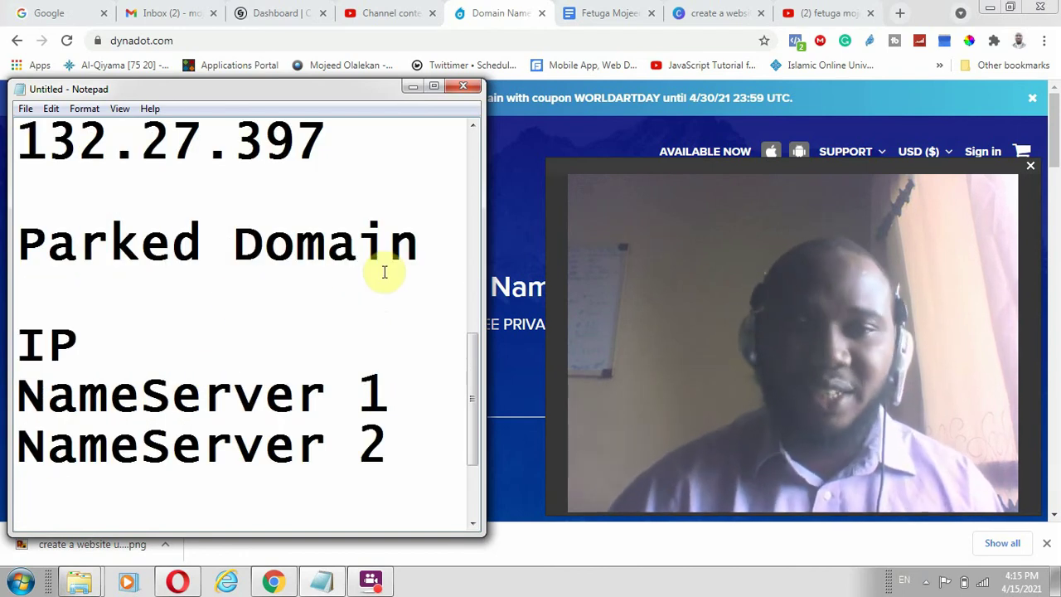
pyautogui.moveTo(423, 240); pyautogui.dragTo(5, 249)
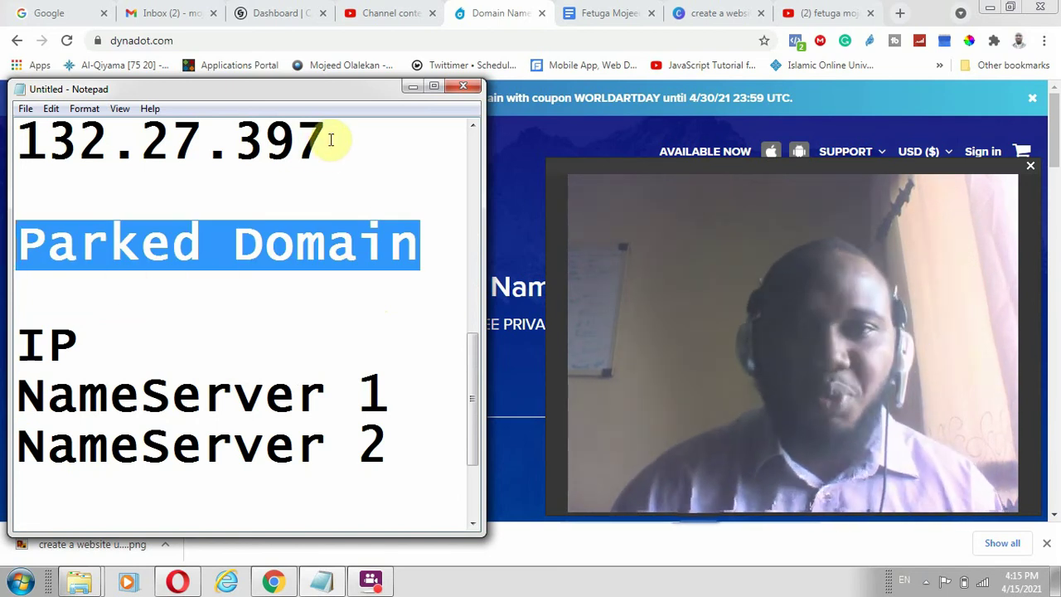
pyautogui.moveTo(329, 140); pyautogui.dragTo(11, 139)
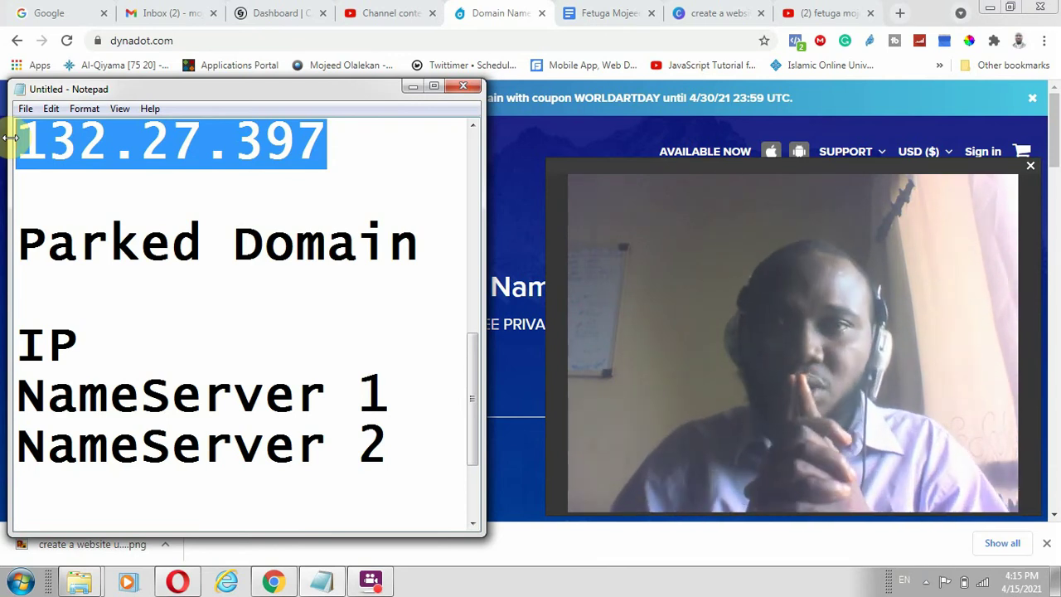
# - Switch to the YouTube channel's video list in the browser and look through the older uploads
pyautogui.click(833, 13)
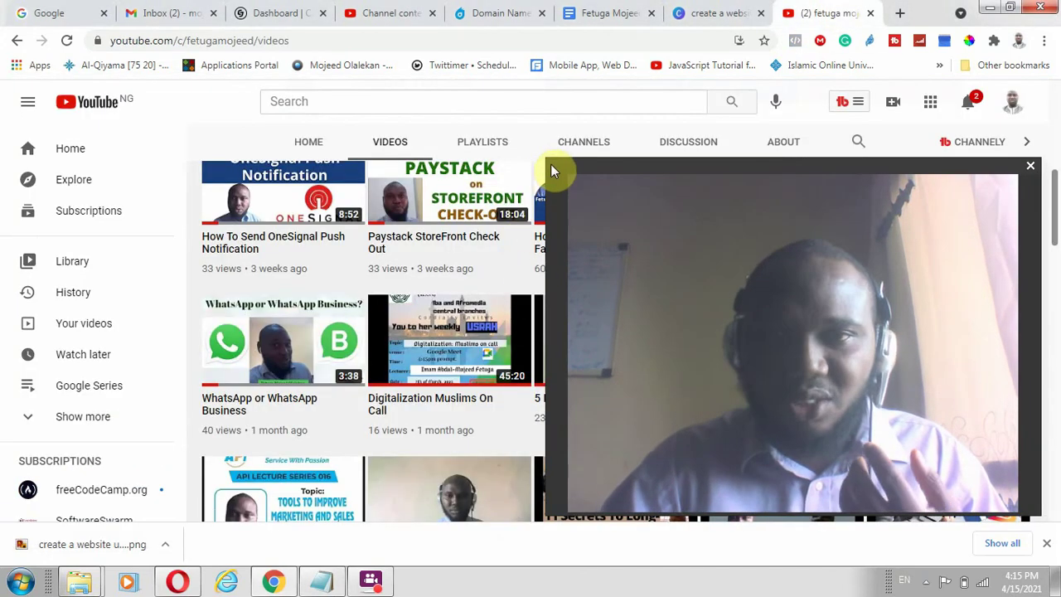
pyautogui.moveTo(546, 157); pyautogui.dragTo(810, 337)
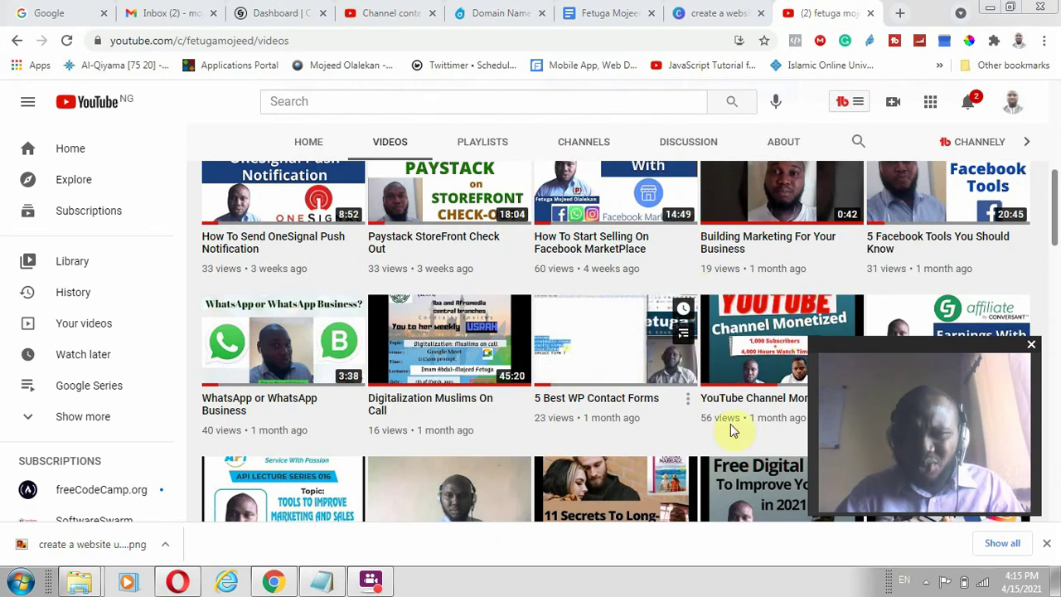
pyautogui.scroll(-4, 473, 338)
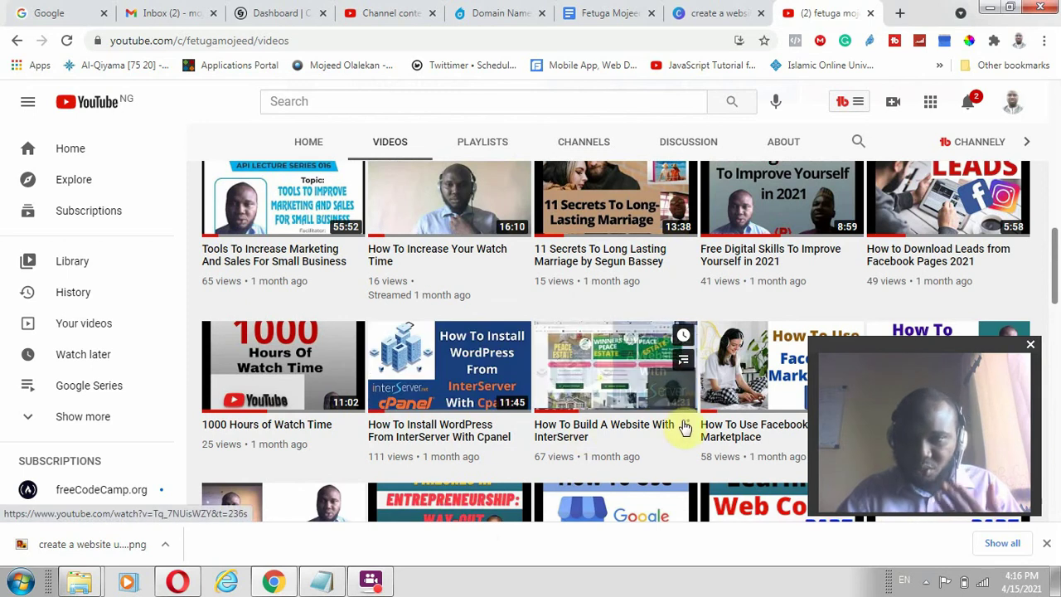
pyautogui.scroll(-3, 547, 437)
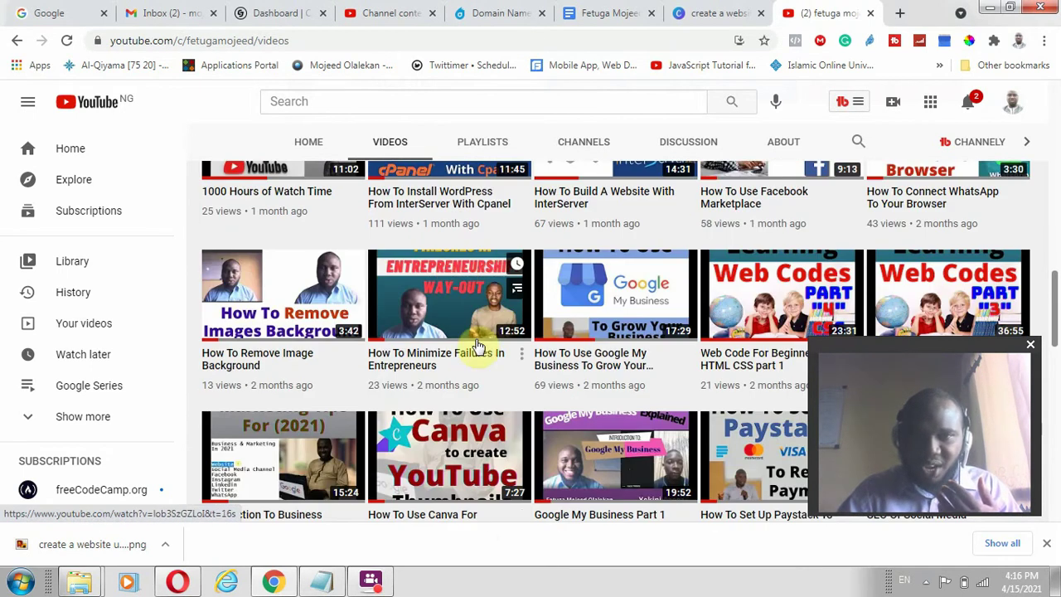
pyautogui.scroll(-1, 497, 393)
pyautogui.scroll(-5, 498, 393)
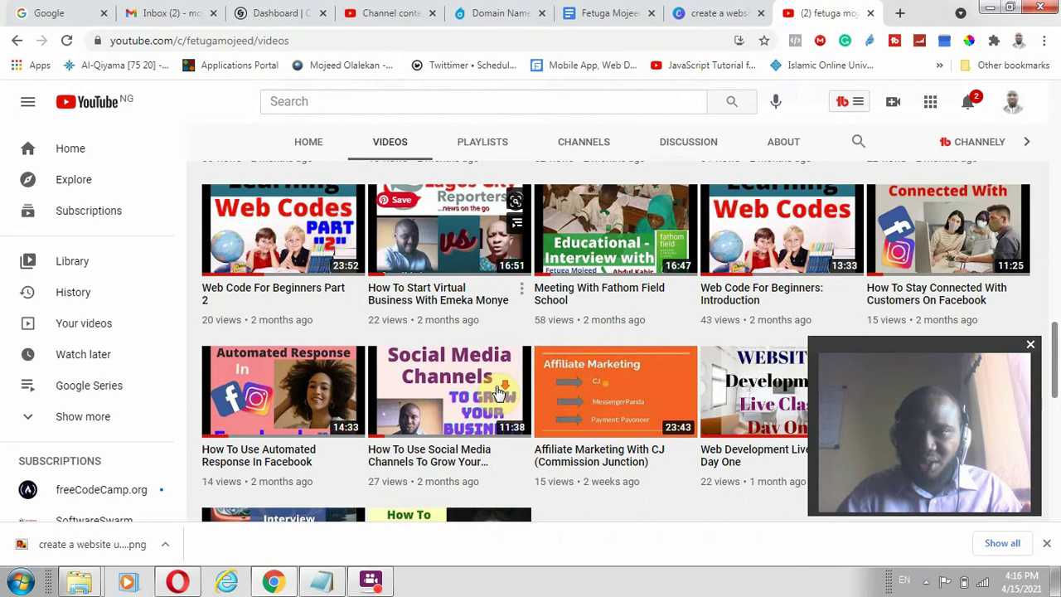
pyautogui.scroll(-8, 497, 393)
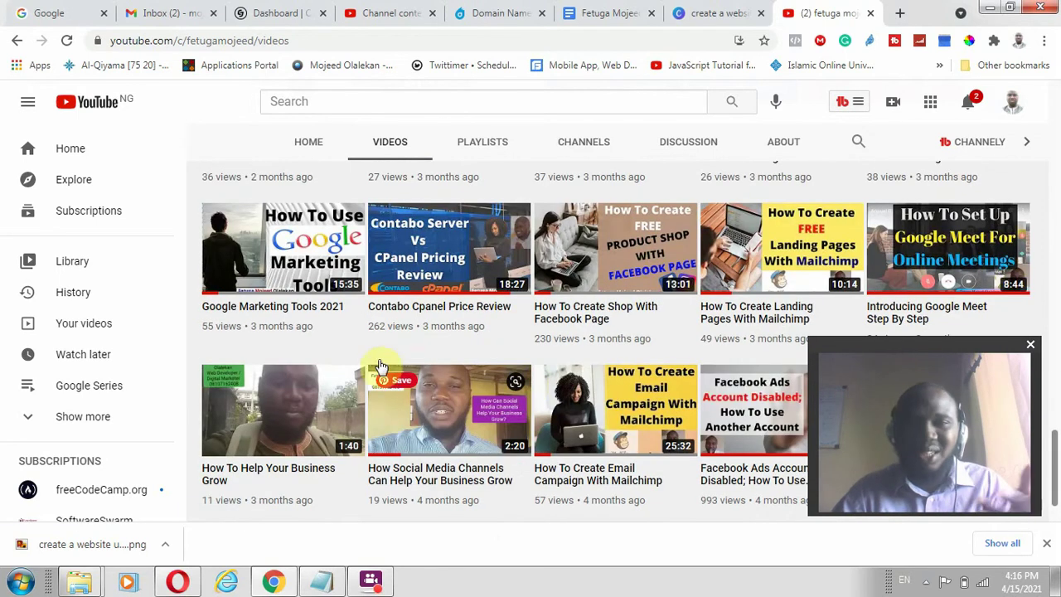
pyautogui.scroll(-1, 426, 268)
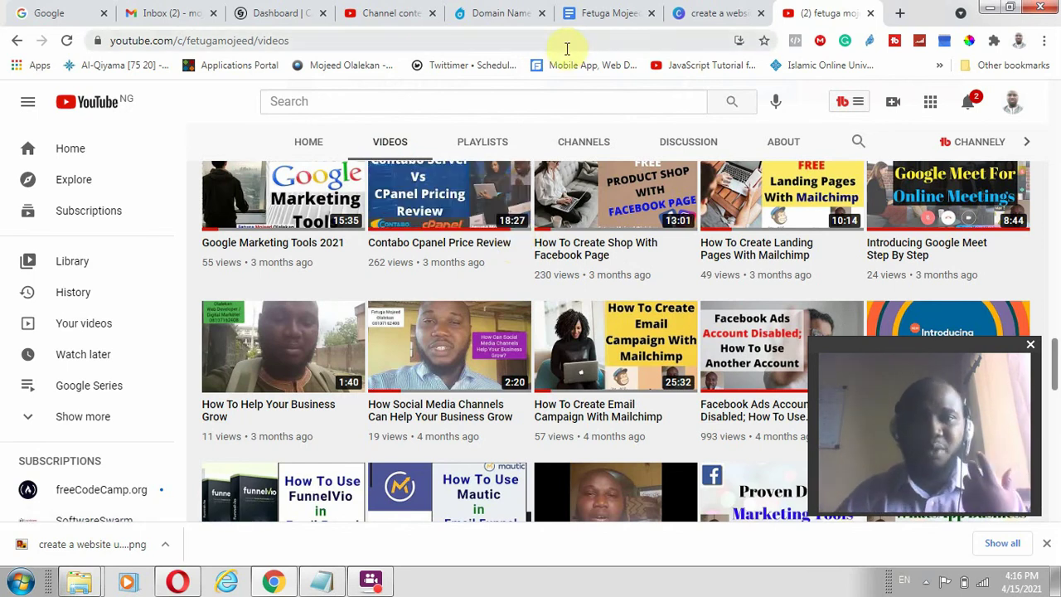
# - Return to the Dynadot site and open its account sign-in page
pyautogui.click(485, 15)
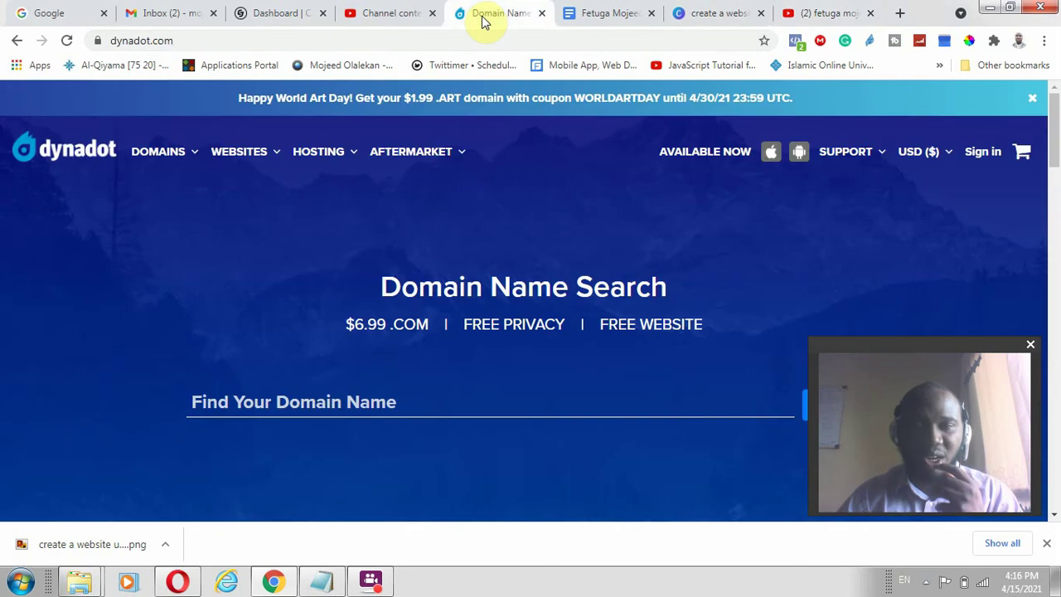
pyautogui.click(975, 158)
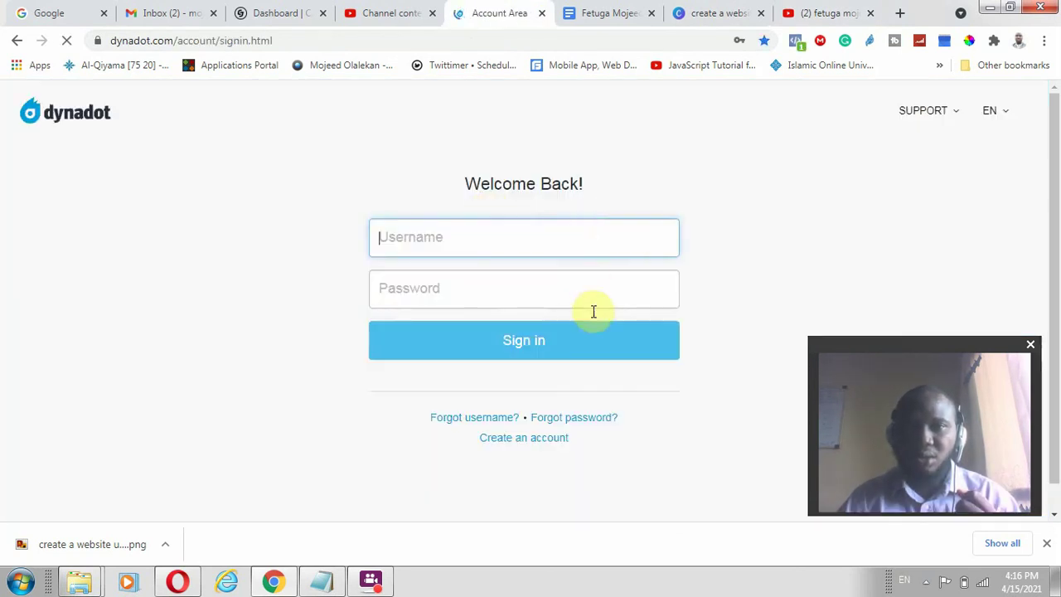
# - Sign in to the Dynadot account and show the New Domains list on the account summary
pyautogui.click(649, 347)
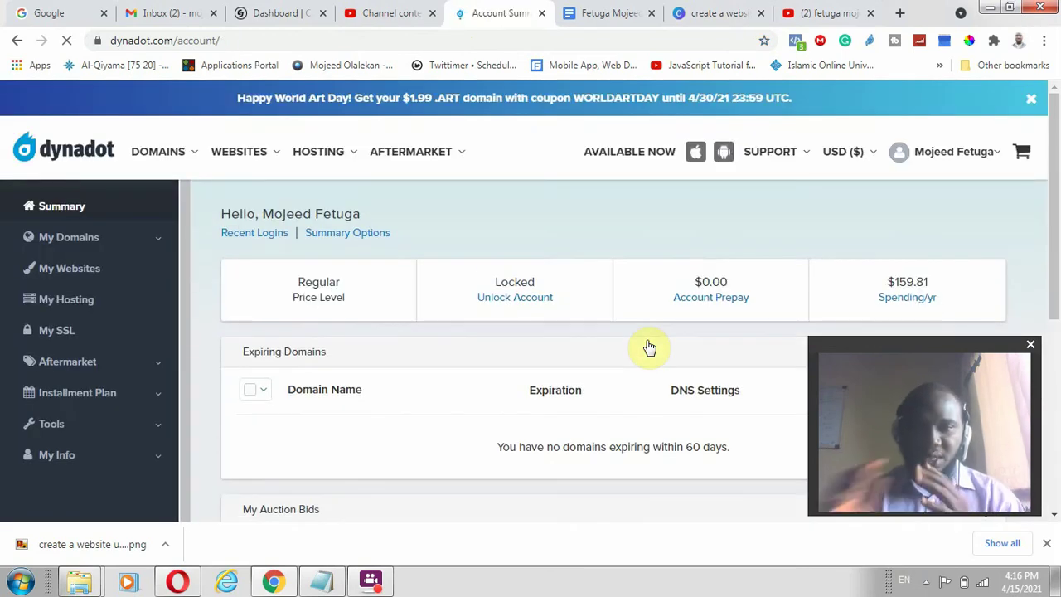
pyautogui.scroll(-4, 578, 485)
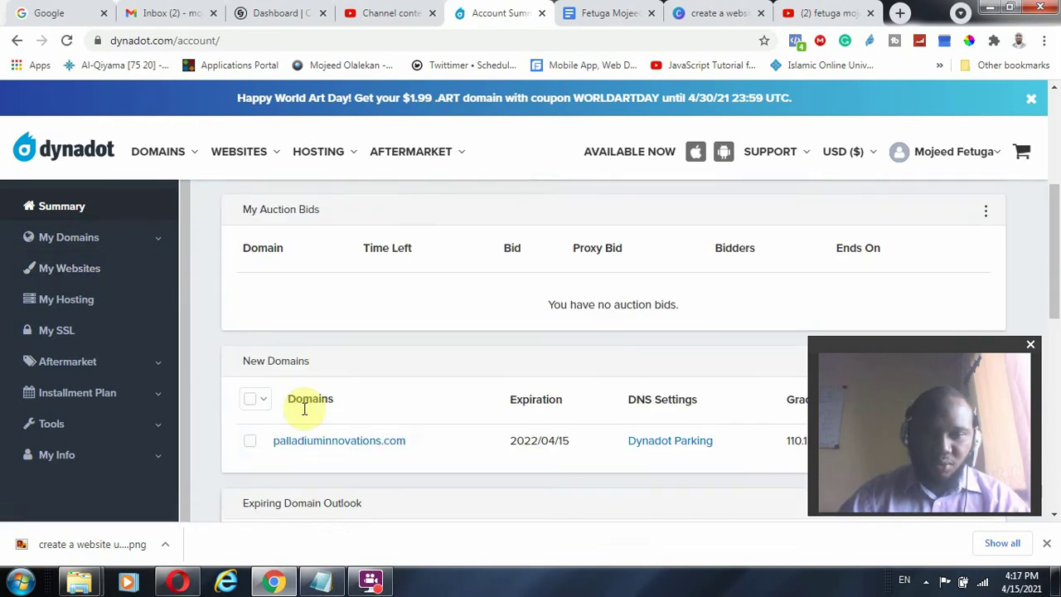
# - Switch to the Notepad notes and review the IP, NameServer 1 and NameServer 2 entries by highlighting them
pyautogui.click(322, 582)
pyautogui.moveTo(396, 393); pyautogui.dragTo(15, 392)
pyautogui.click(27, 389)
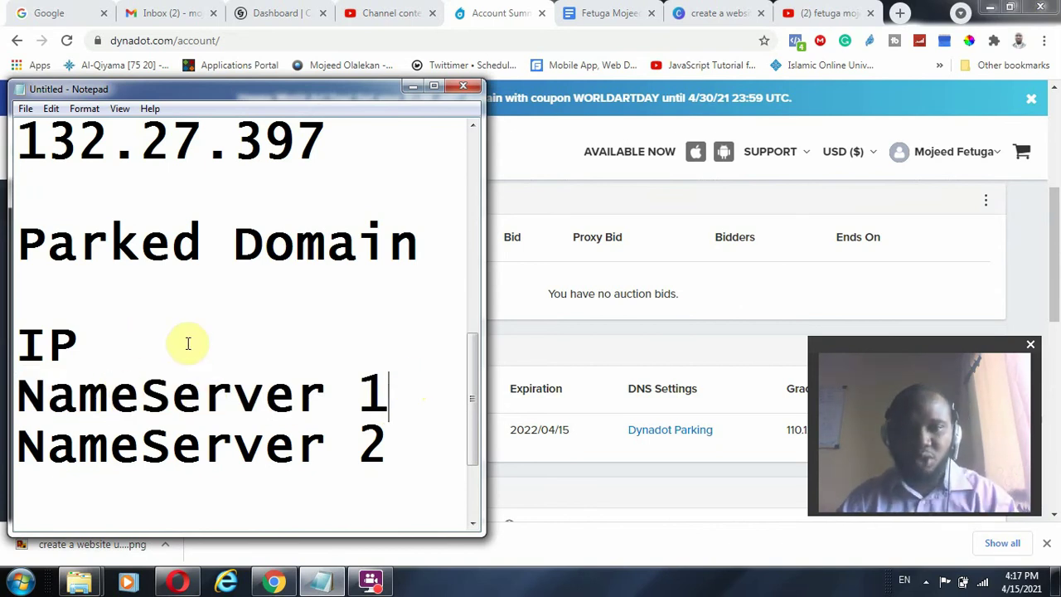
pyautogui.moveTo(185, 343); pyautogui.dragTo(4, 339)
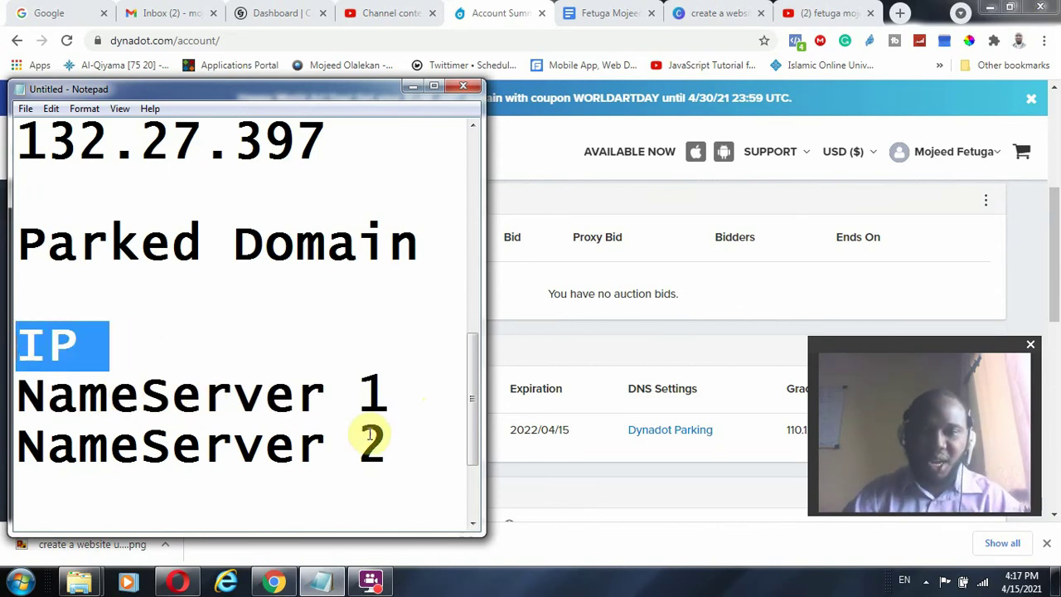
pyautogui.moveTo(387, 444); pyautogui.dragTo(5, 408)
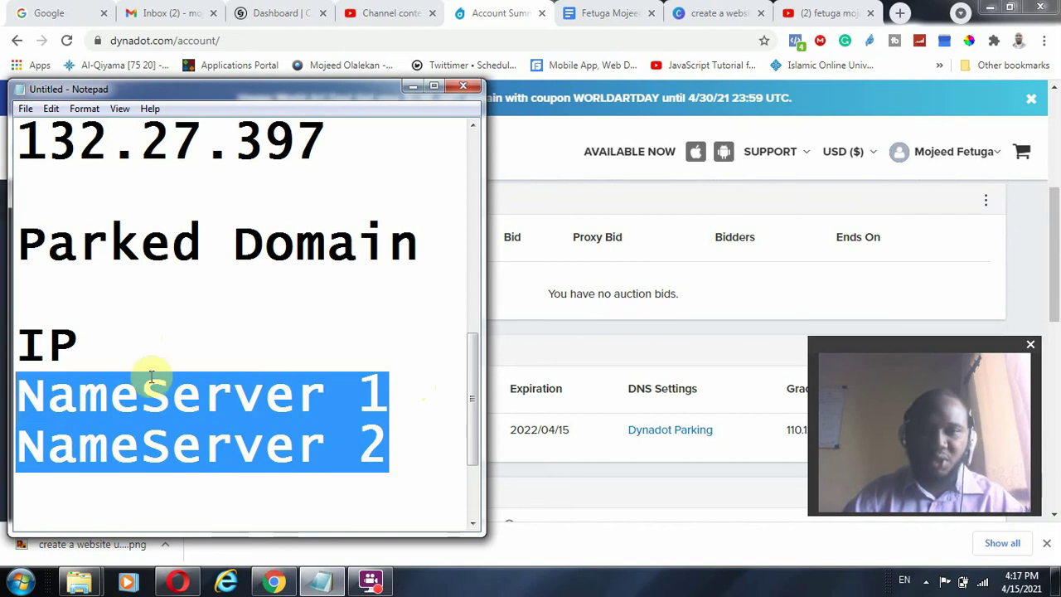
pyautogui.click(207, 348)
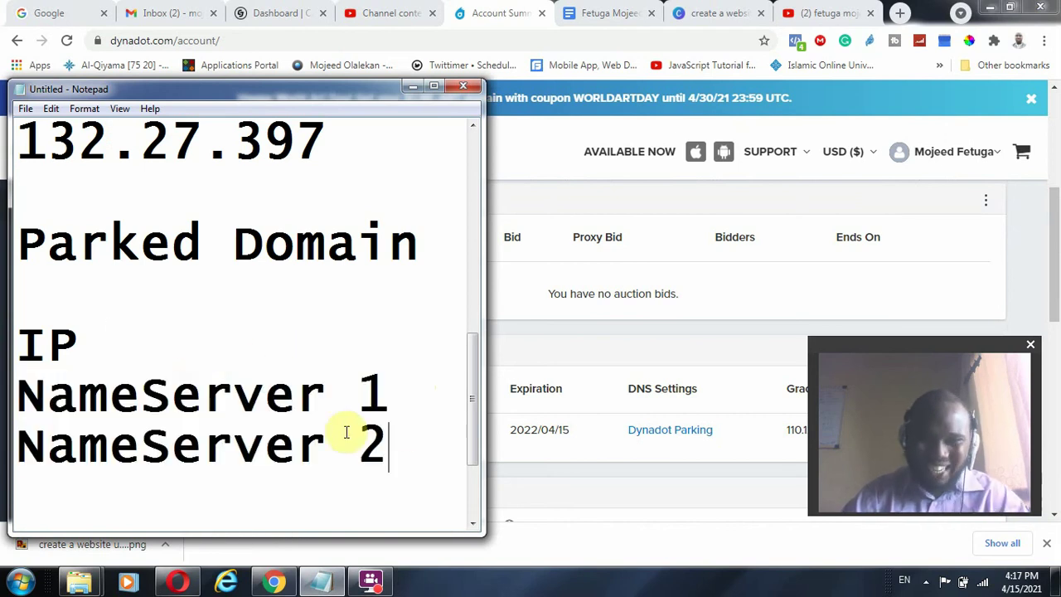
pyautogui.moveTo(390, 448); pyautogui.dragTo(23, 327)
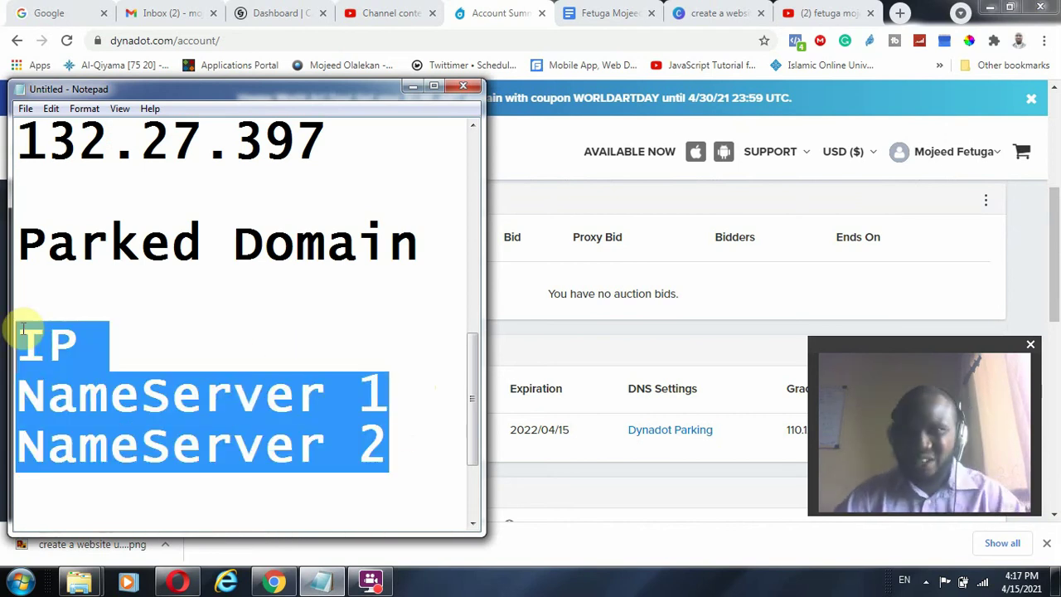
pyautogui.click(122, 380)
pyautogui.moveTo(408, 399); pyautogui.dragTo(16, 389)
pyautogui.moveTo(407, 439); pyautogui.dragTo(17, 448)
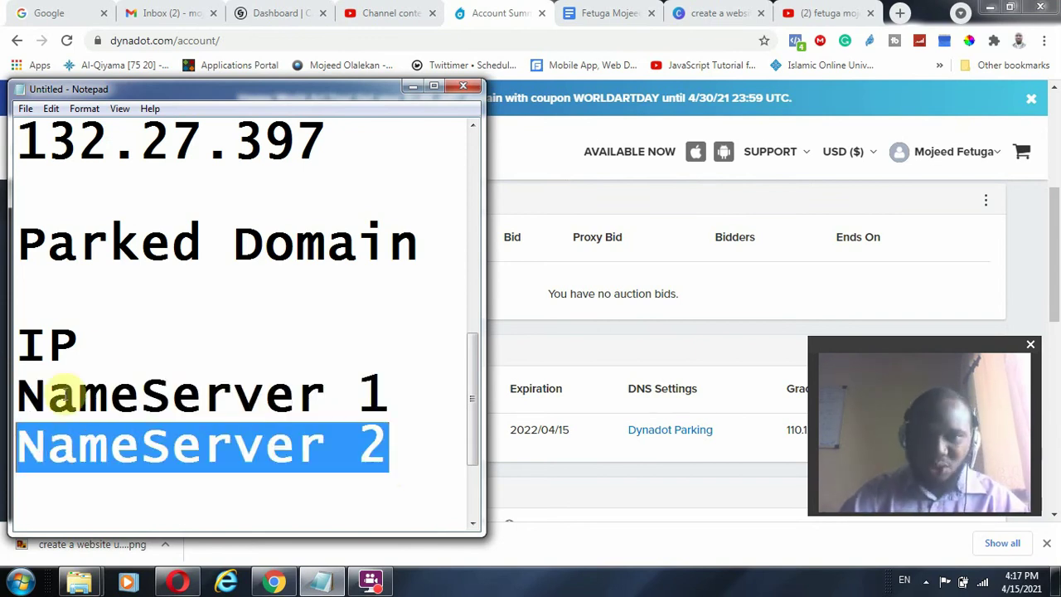
pyautogui.moveTo(88, 343); pyautogui.dragTo(27, 340)
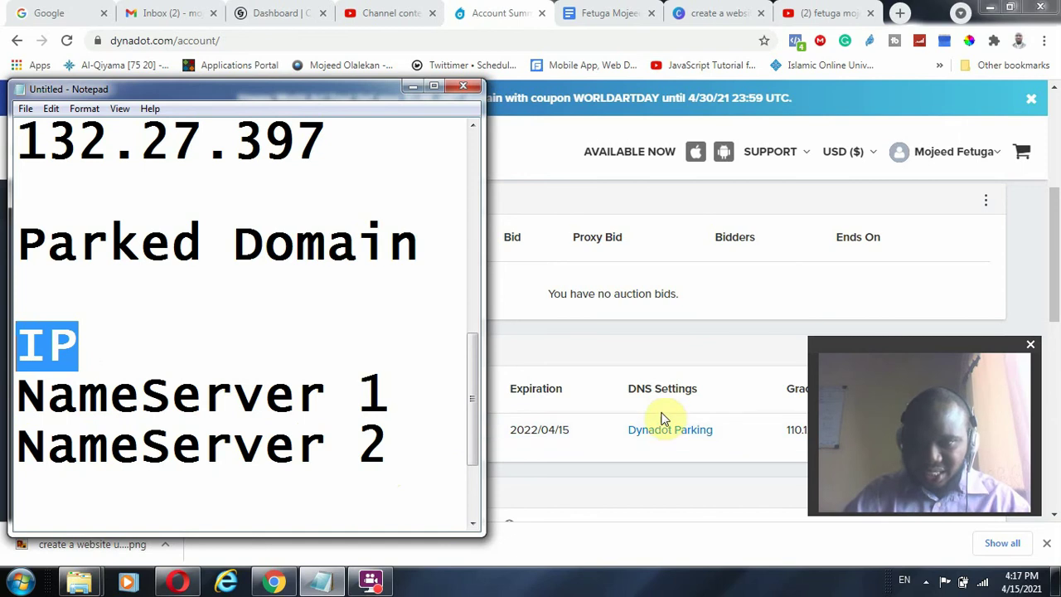
pyautogui.moveTo(375, 398); pyautogui.dragTo(5, 410)
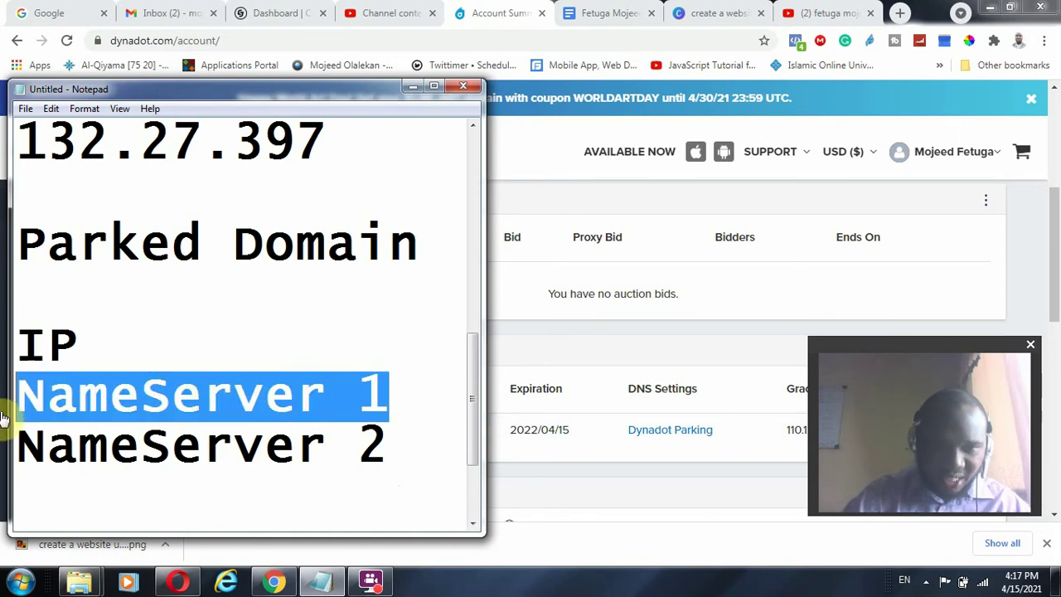
pyautogui.moveTo(415, 442); pyautogui.dragTo(3, 442)
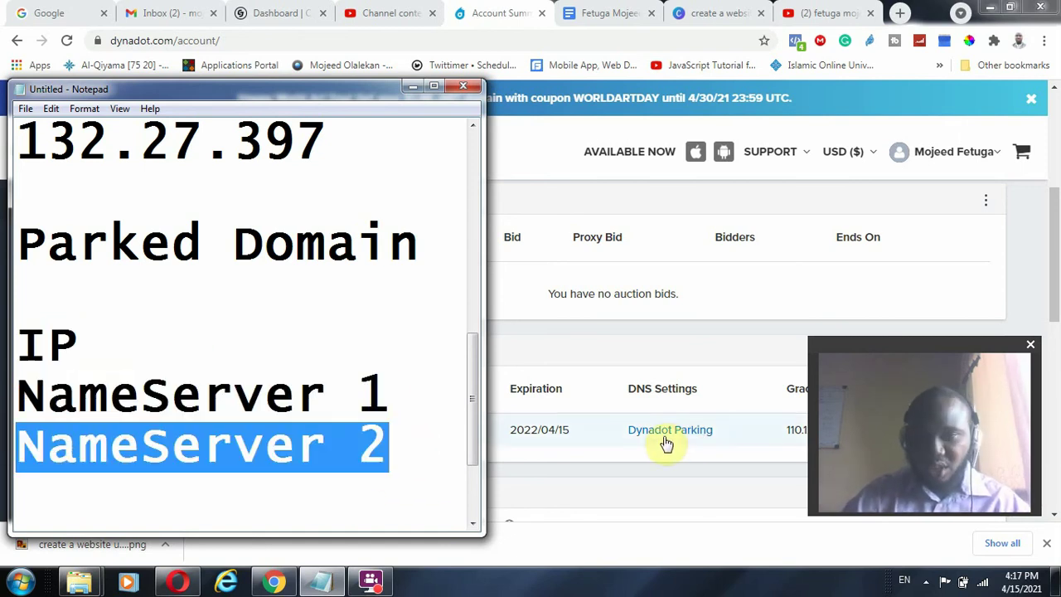
# - Return to Dynadot in the browser, open the Name Servers page and start registering a name server with the form fields uncovered
pyautogui.click(580, 359)
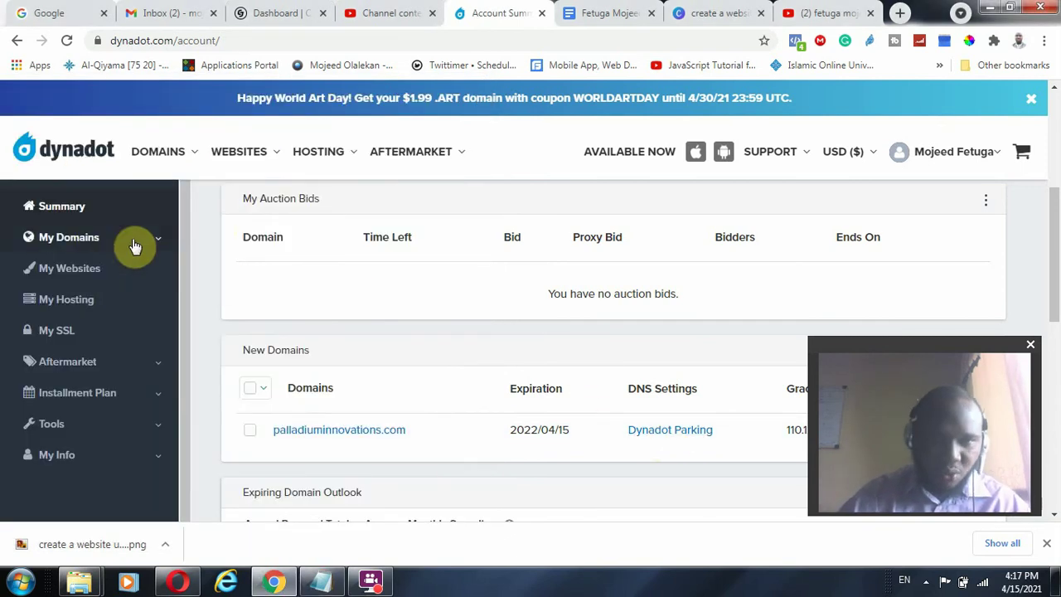
pyautogui.click(161, 245)
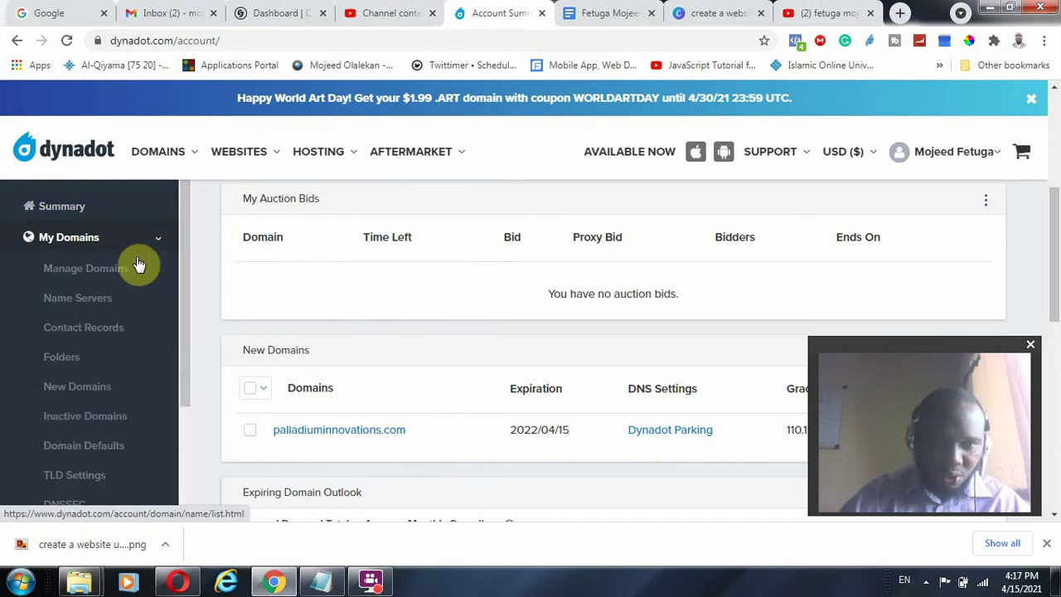
pyautogui.click(100, 302)
pyautogui.moveTo(805, 336); pyautogui.dragTo(367, 261)
pyautogui.moveTo(473, 267); pyautogui.dragTo(210, 280)
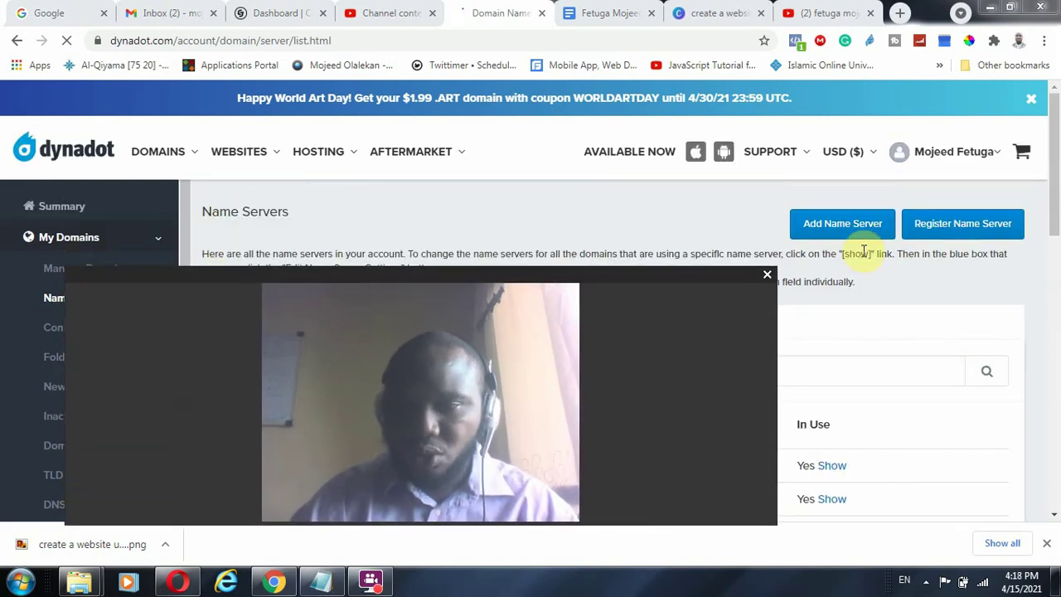
pyautogui.click(965, 232)
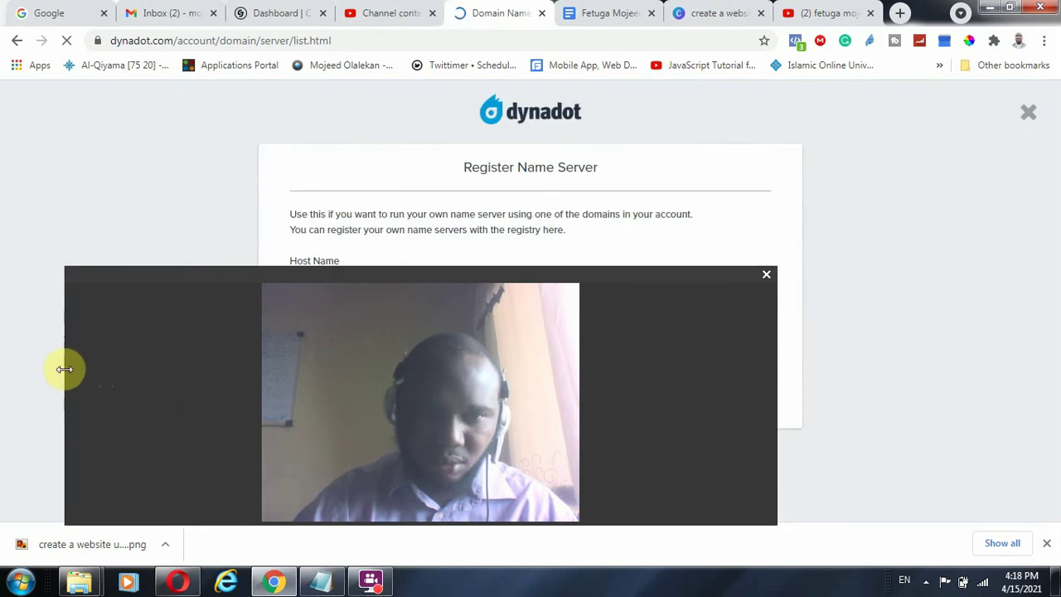
pyautogui.moveTo(64, 367); pyautogui.dragTo(524, 392)
pyautogui.moveTo(586, 280); pyautogui.dragTo(874, 304)
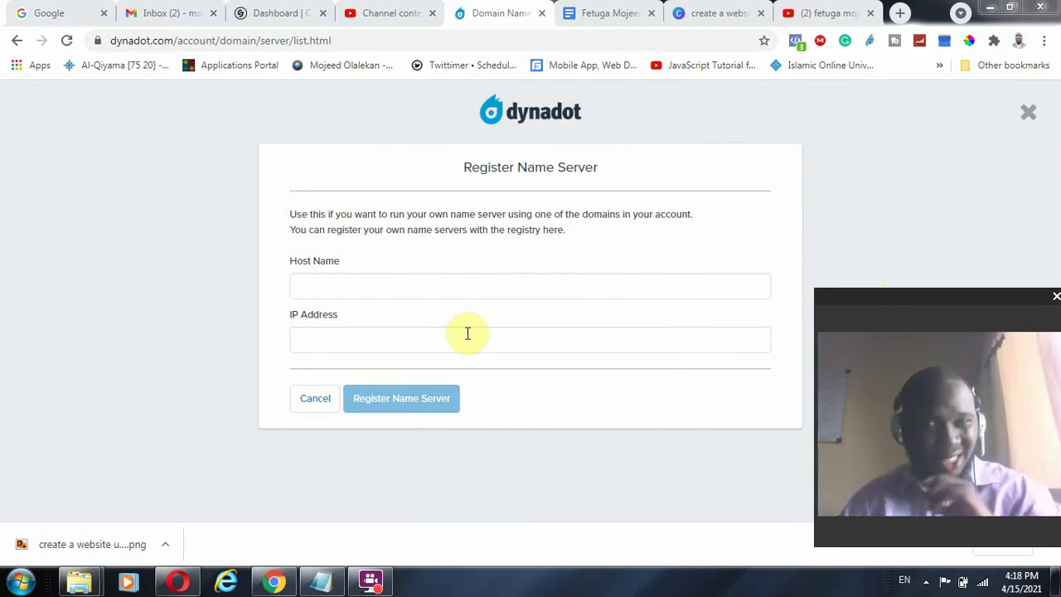
# - Enter ns1.palladiuminnovations.com as the host name of the name server
pyautogui.click(358, 286)
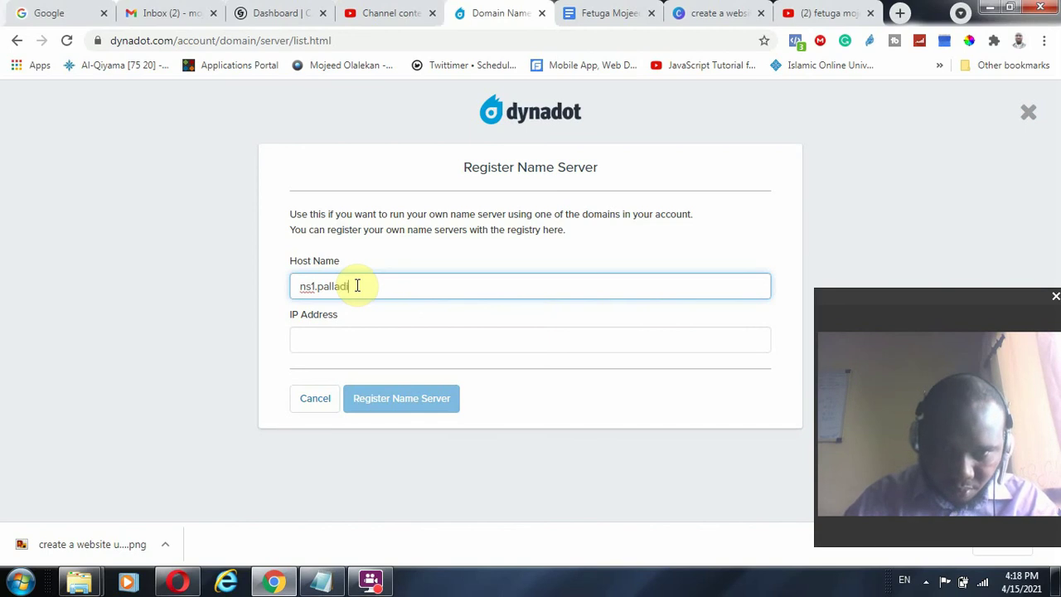
pyautogui.write('uminnova')
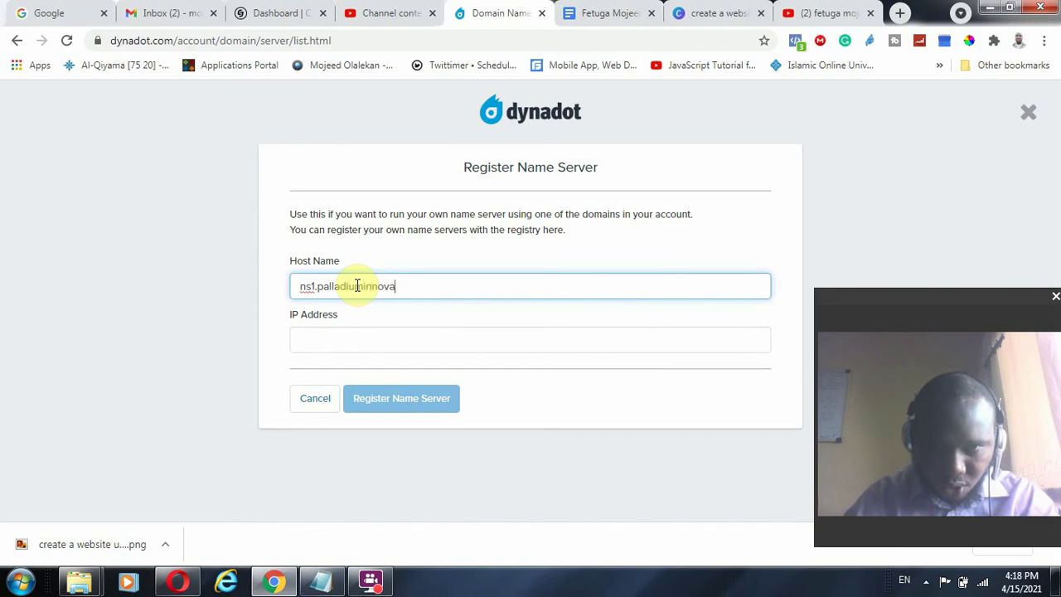
pyautogui.write('tions.com')
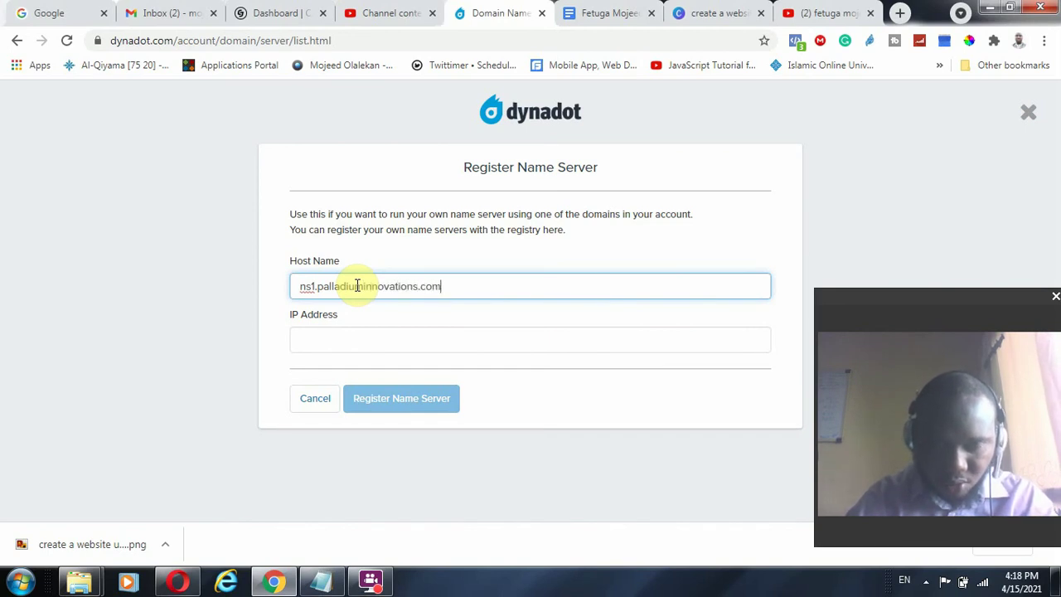
pyautogui.press('Tab')
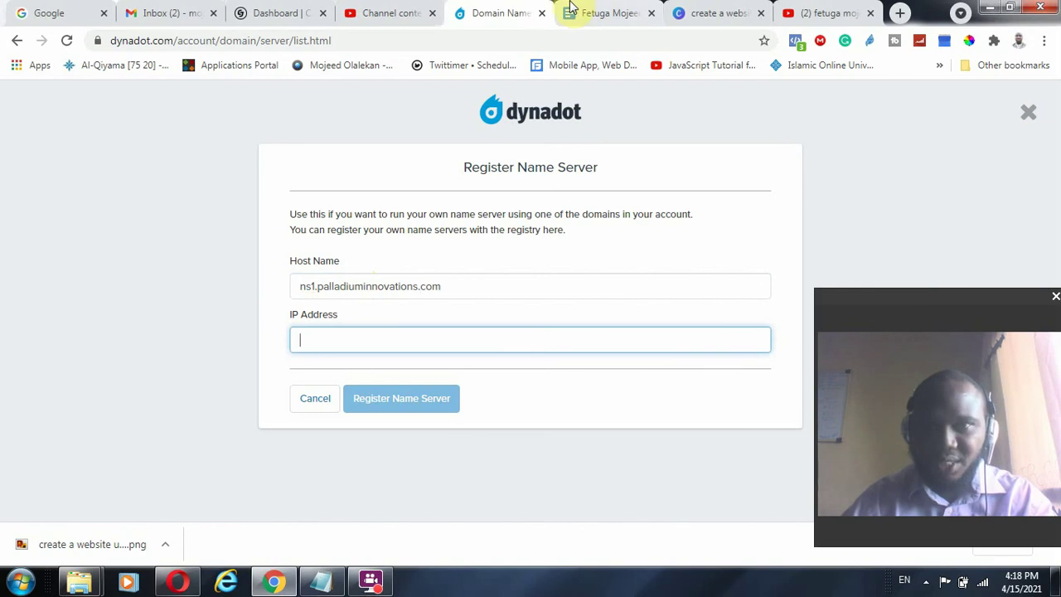
# - Copy the IP address 5.189.159.1994 from the Notepad notes into the registration form's IP address
pyautogui.click(320, 580)
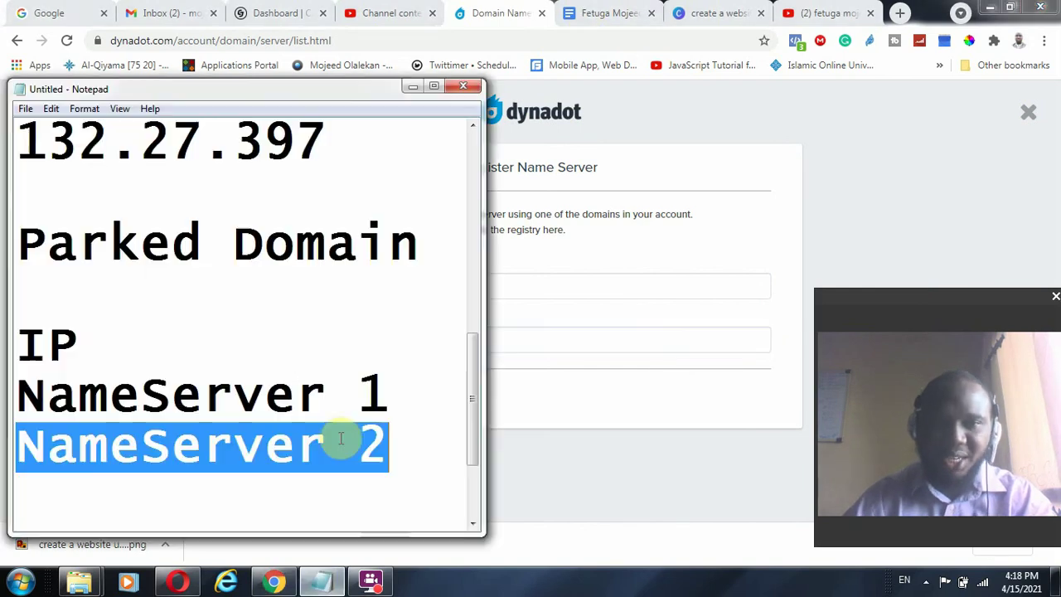
pyautogui.scroll(1, 365, 409)
pyautogui.scroll(-2, 359, 420)
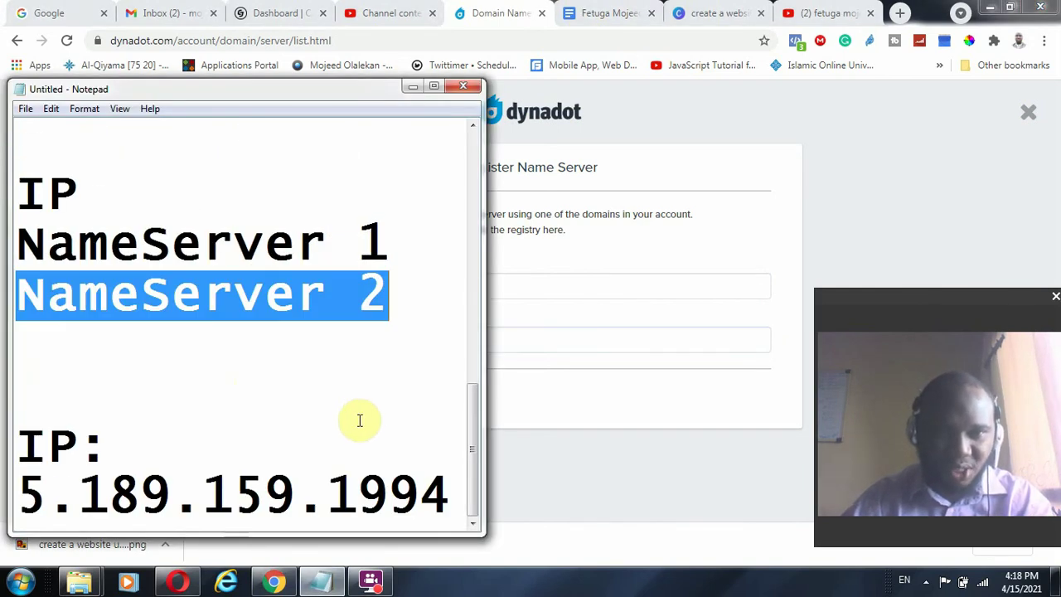
pyautogui.click(443, 494)
pyautogui.moveTo(450, 497); pyautogui.dragTo(15, 497)
pyautogui.hotkey('ctrl', 'c')
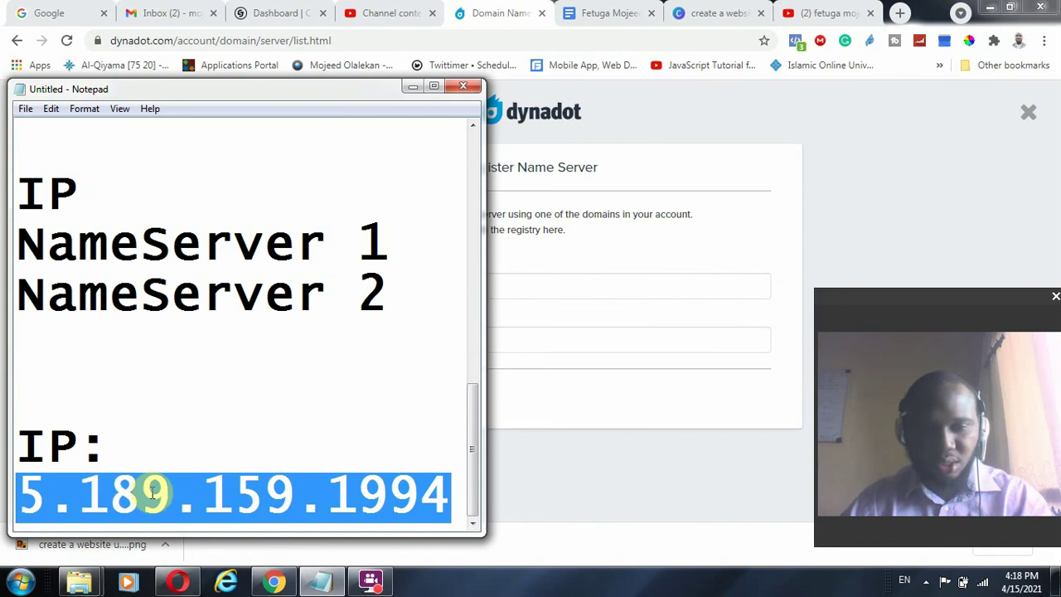
pyautogui.click(779, 208)
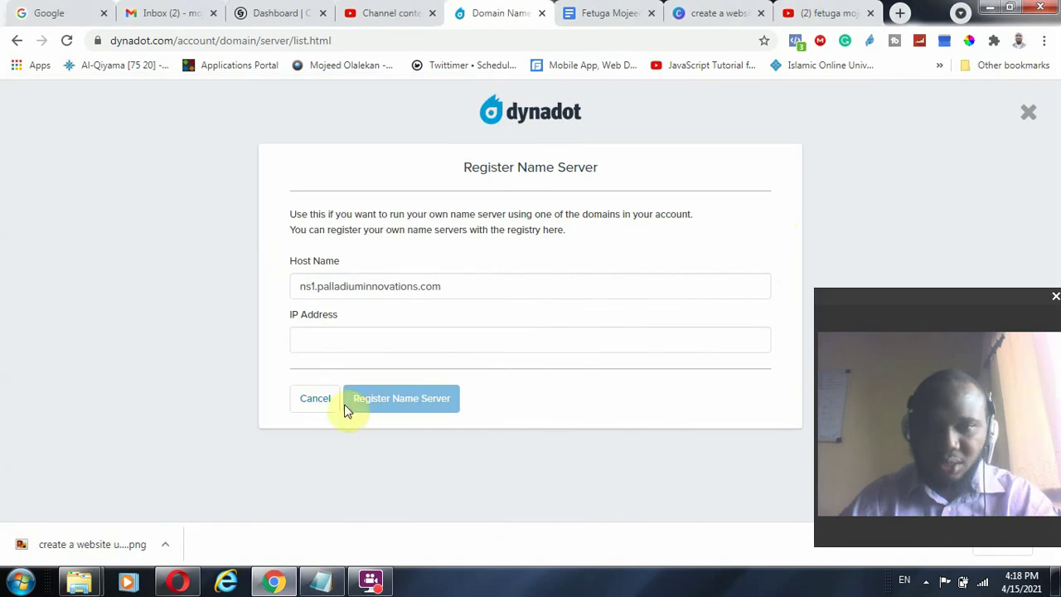
pyautogui.click(394, 345)
pyautogui.hotkey('ctrl', 'v')
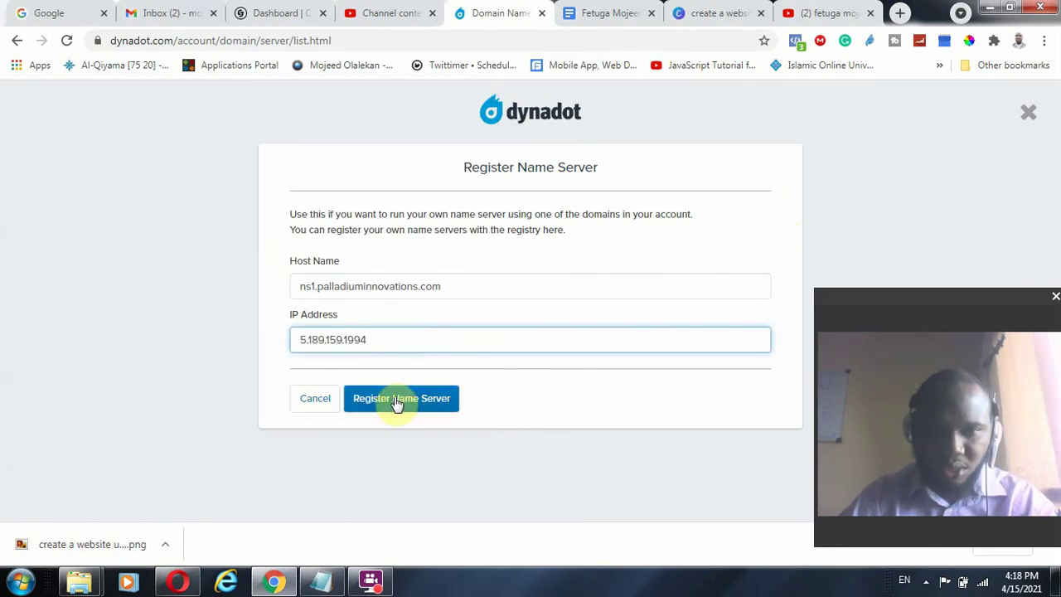
# - Try to register the ns1 name server with the IP address 5.189.159.1994
pyautogui.click(397, 401)
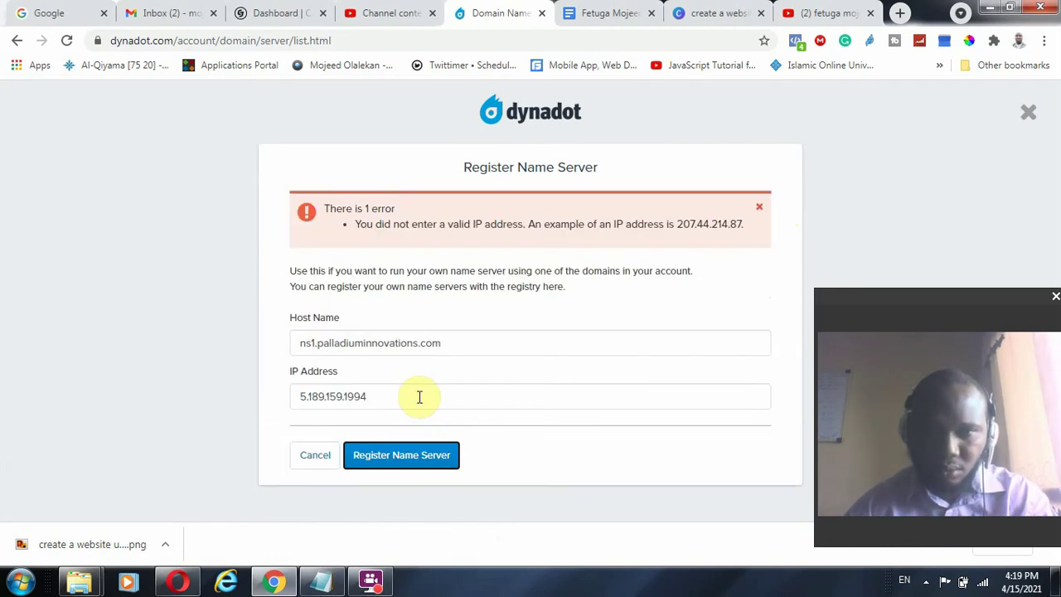
pyautogui.click(297, 396)
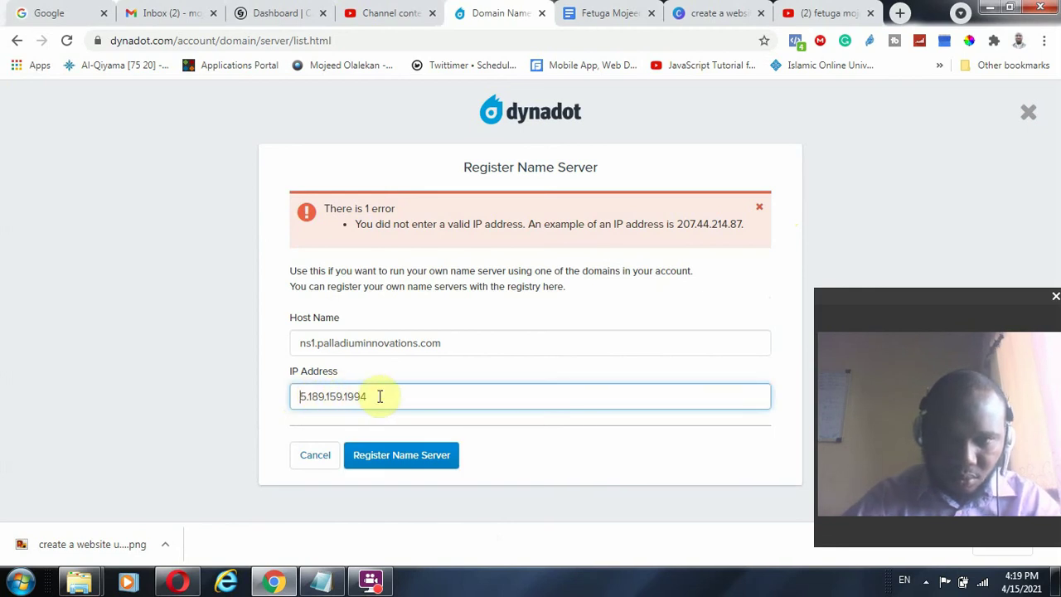
pyautogui.click(414, 465)
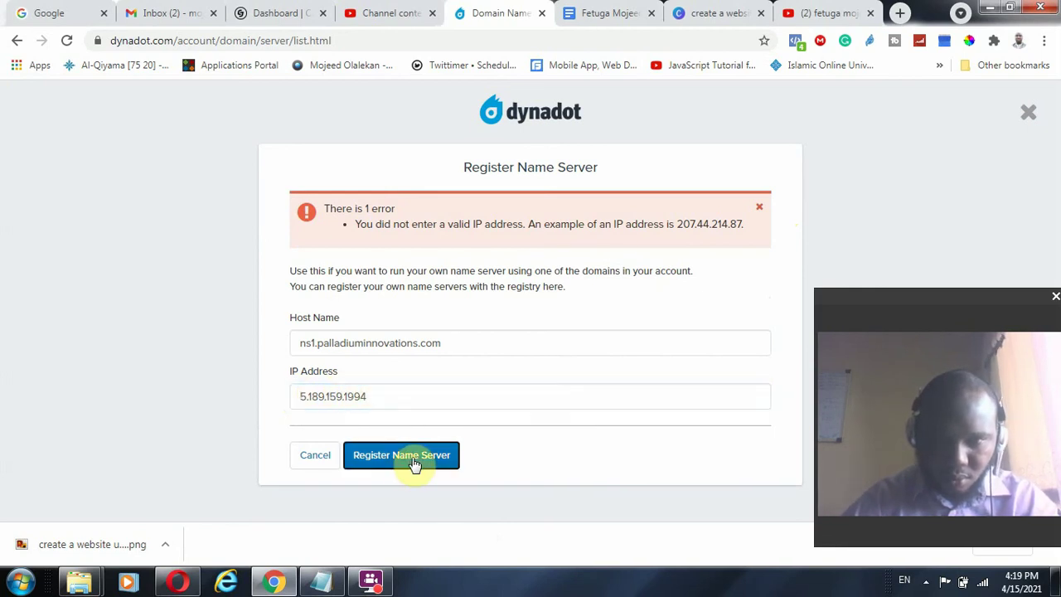
# - Remove the extra digit from the end part of the IP address in the Notepad notes and return to the browser
pyautogui.click(333, 585)
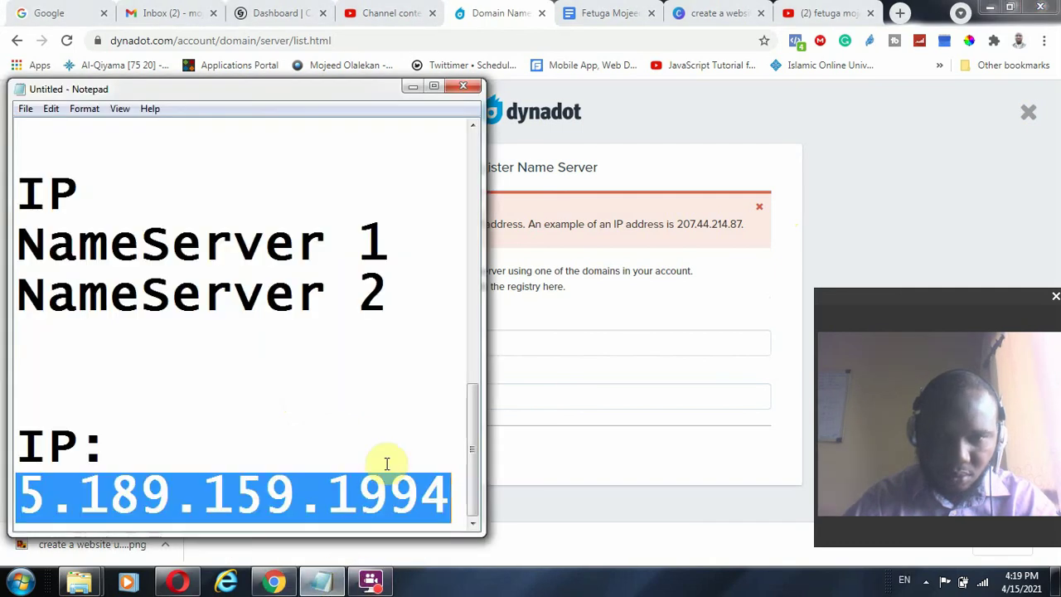
pyautogui.click(431, 491)
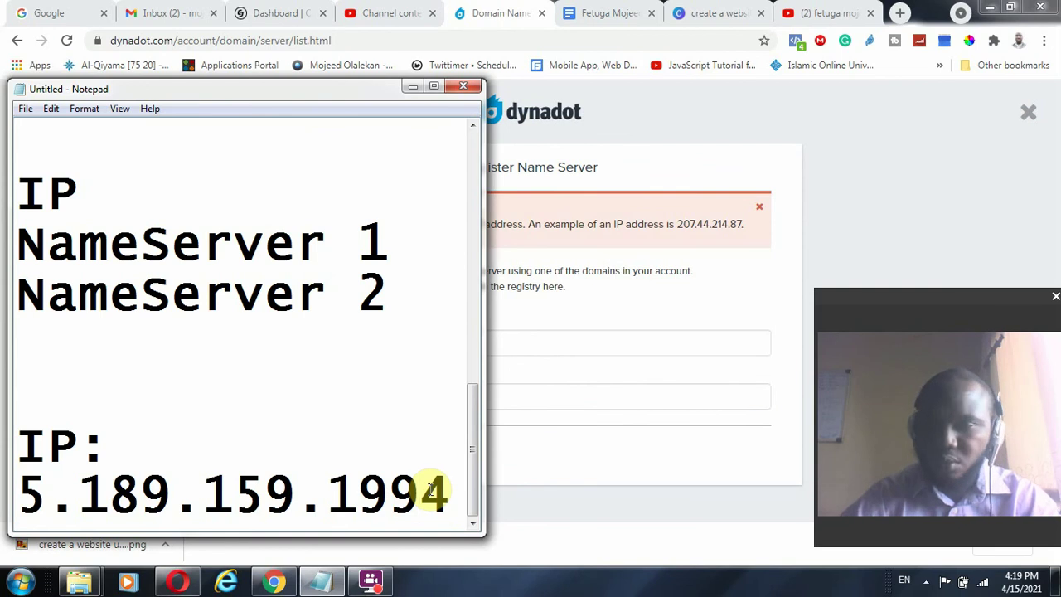
pyautogui.press('BackSpace')
pyautogui.click(685, 329)
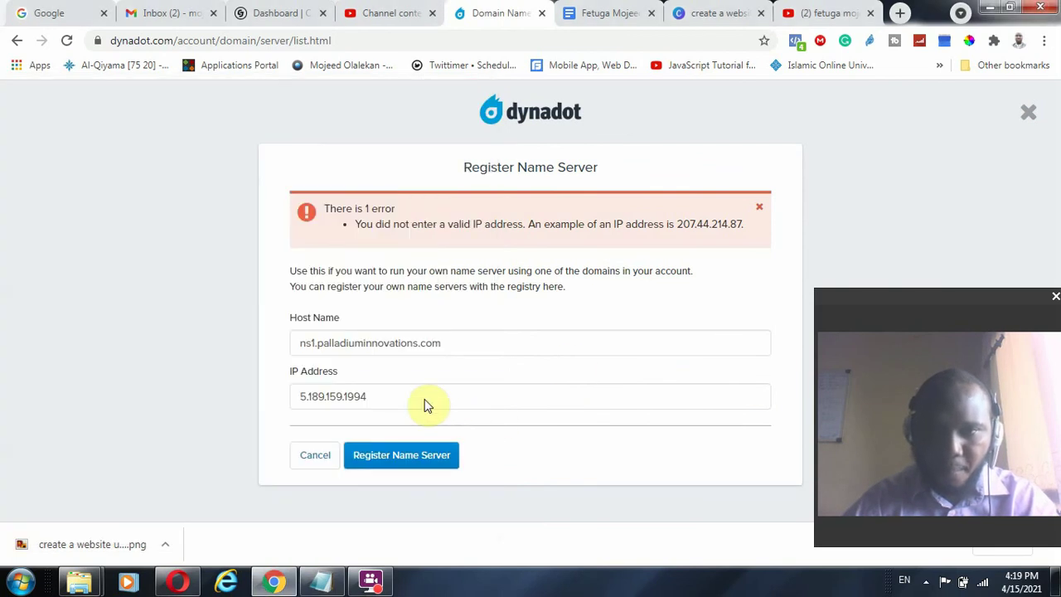
# - Correct the IP address in the form to 5.189.159.199 and register the ns1 name server
pyautogui.click(398, 402)
pyautogui.press('BackSpace')
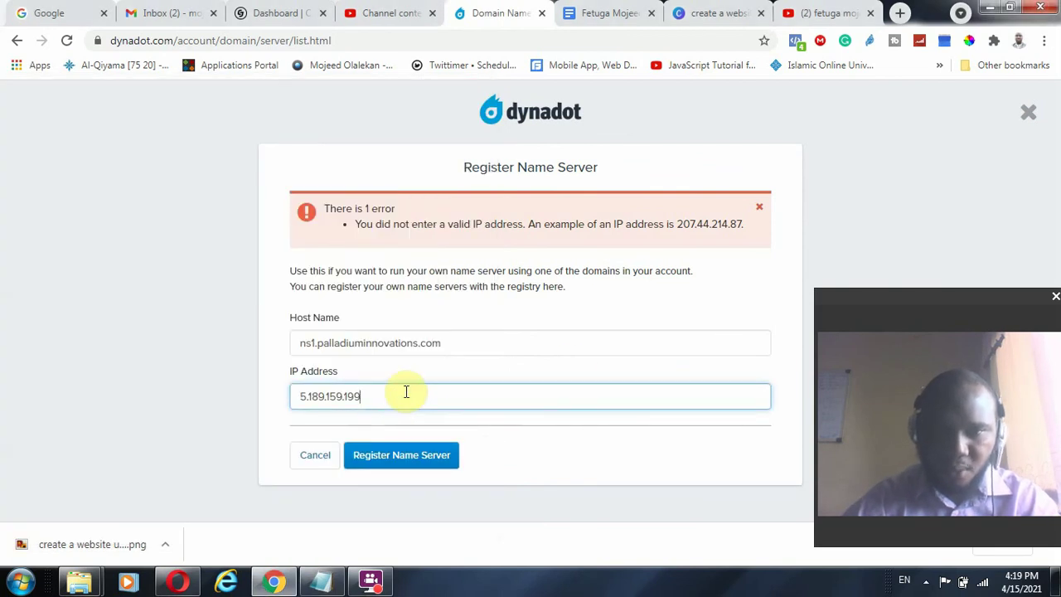
pyautogui.click(392, 464)
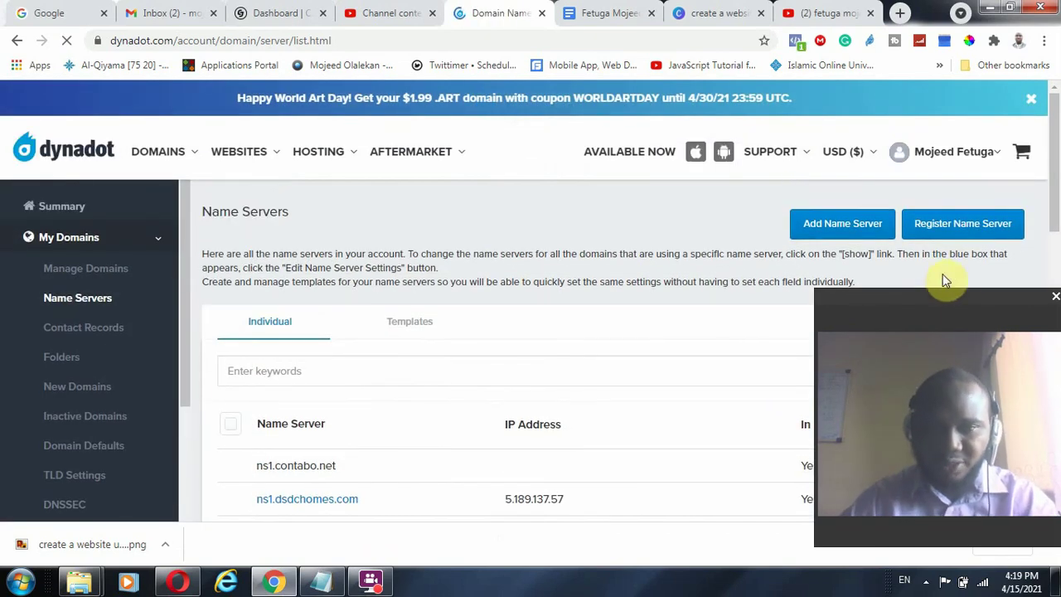
# - Register the name server ns2.palladiuminnovations.com with the IP address 5.189.159.199
pyautogui.click(978, 229)
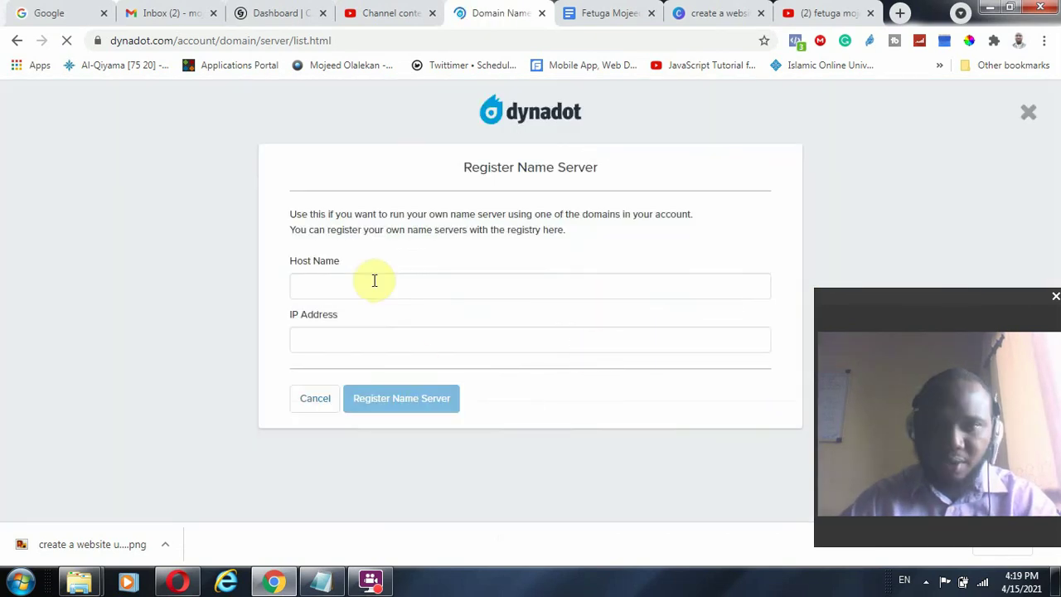
pyautogui.click(374, 281)
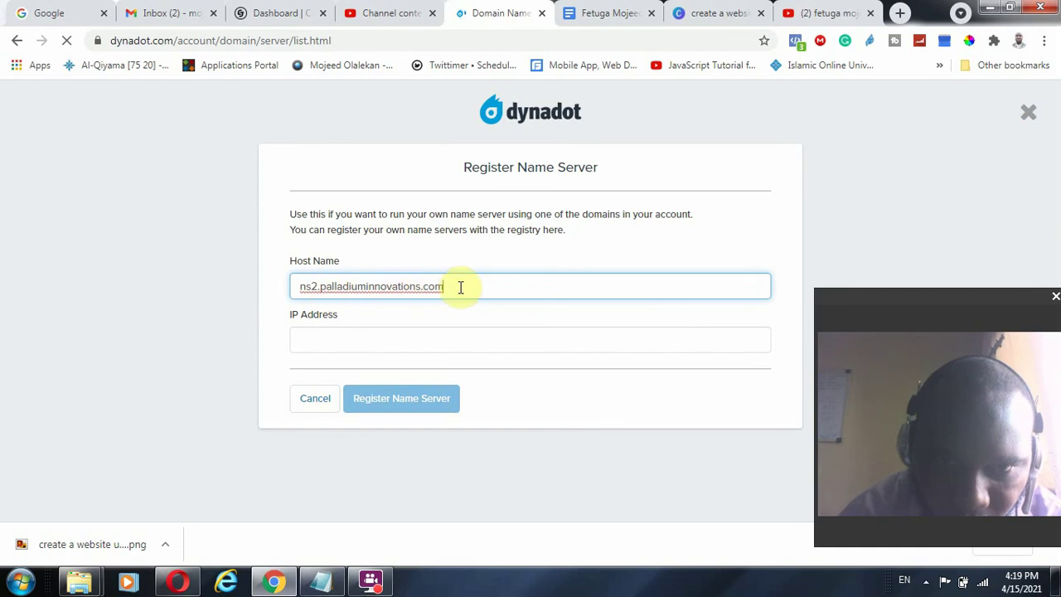
pyautogui.click(435, 347)
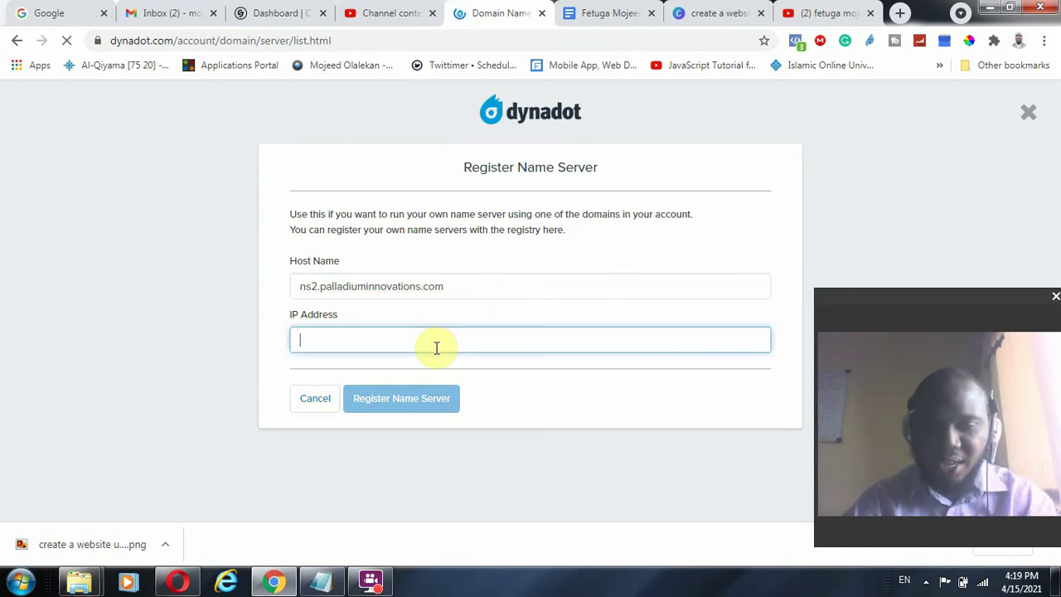
pyautogui.write('5.189.159.199')
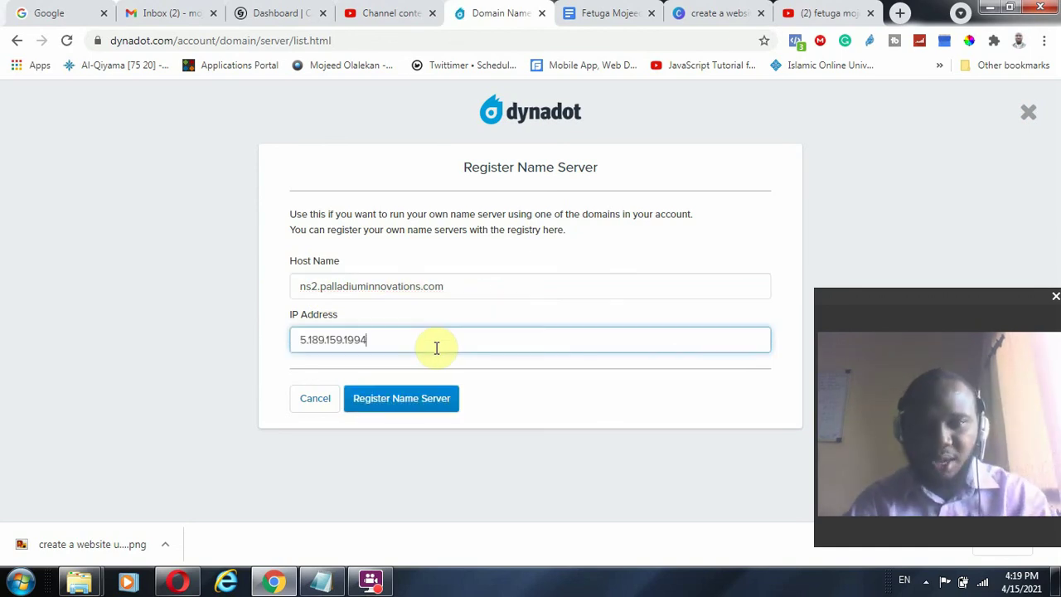
pyautogui.click(426, 404)
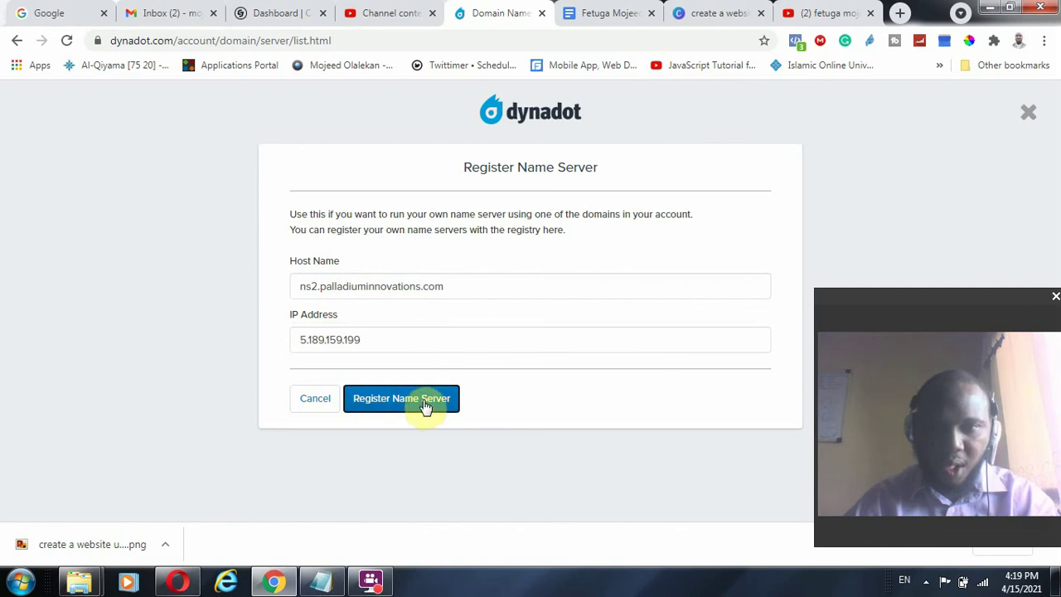
pyautogui.moveTo(971, 305); pyautogui.dragTo(406, 273)
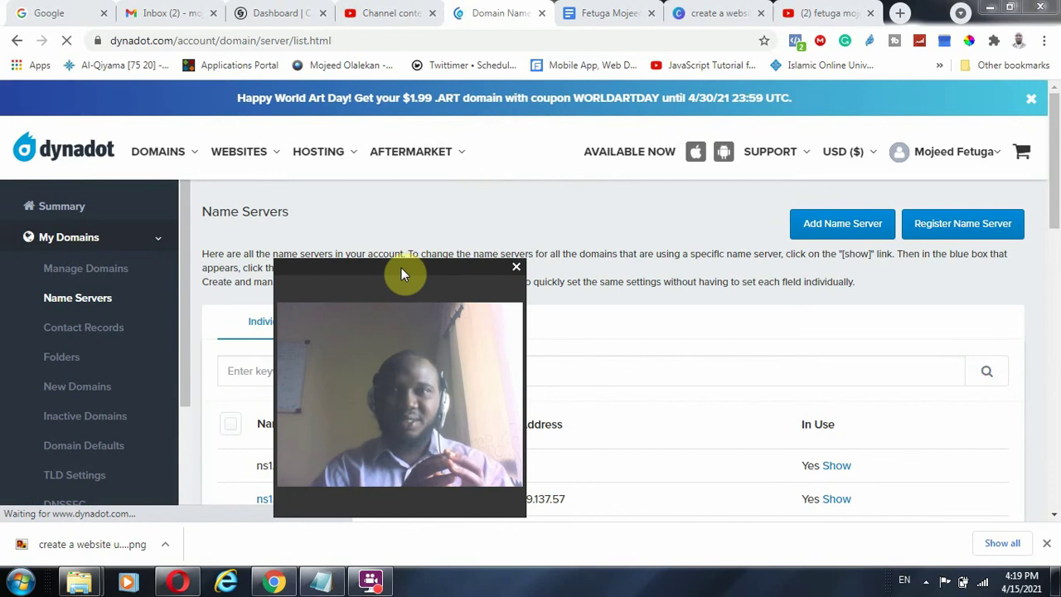
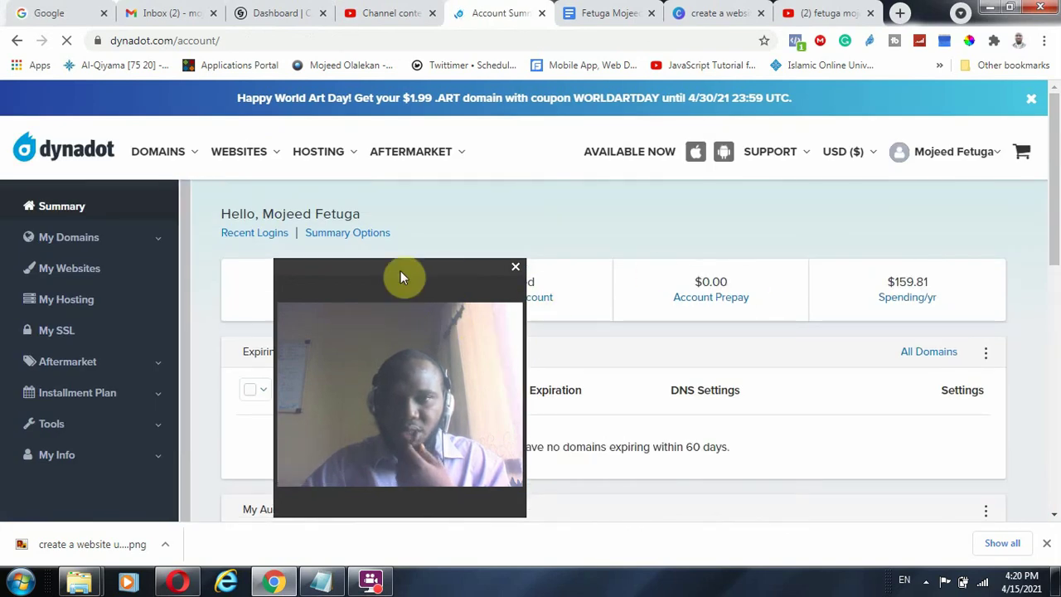
pyautogui.moveTo(403, 274); pyautogui.dragTo(116, 290)
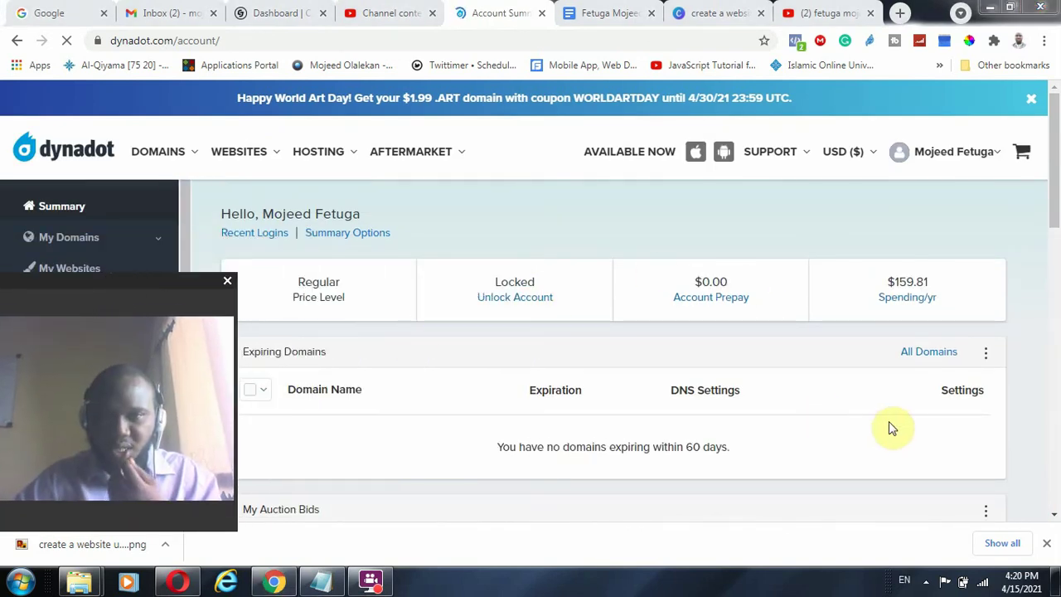
# - Open the DNS settings of palladiuminnovations.com and change the DNS type to Name Servers
pyautogui.scroll(-3, 817, 416)
pyautogui.scroll(-2, 735, 430)
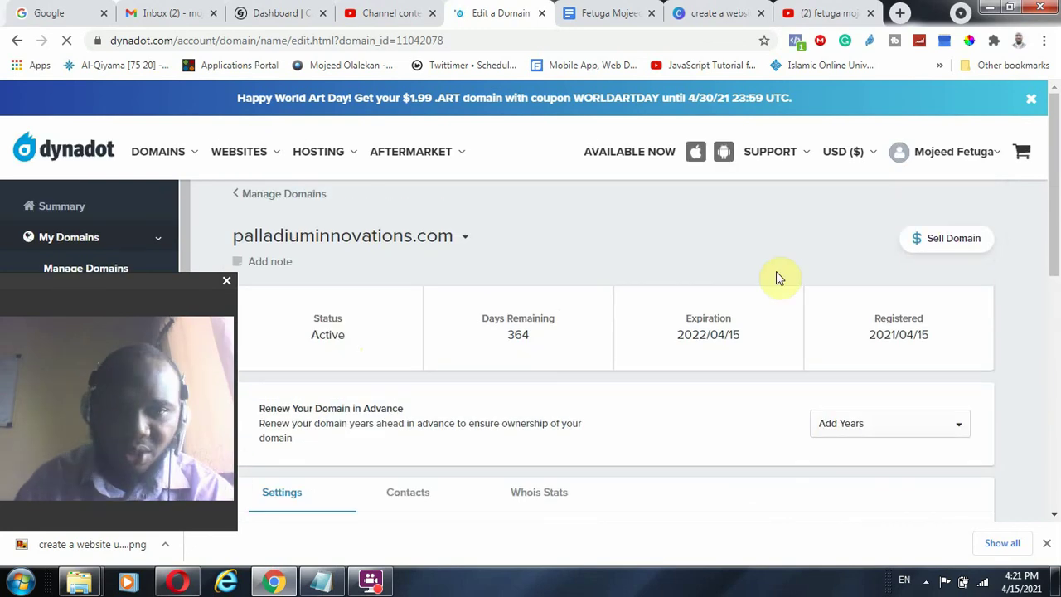
pyautogui.scroll(-2, 687, 352)
pyautogui.scroll(-1, 489, 380)
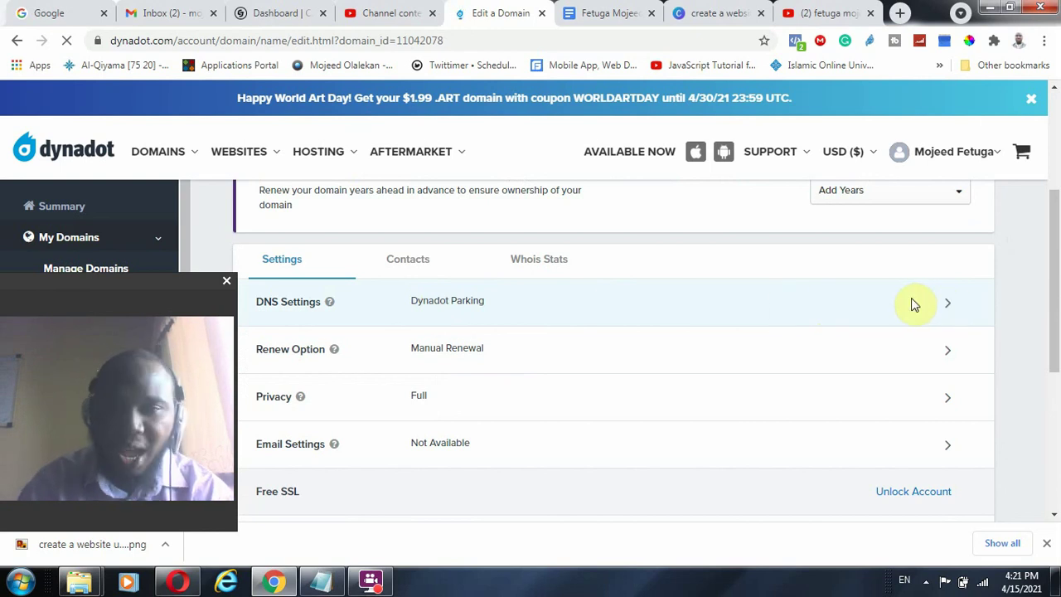
pyautogui.click(911, 300)
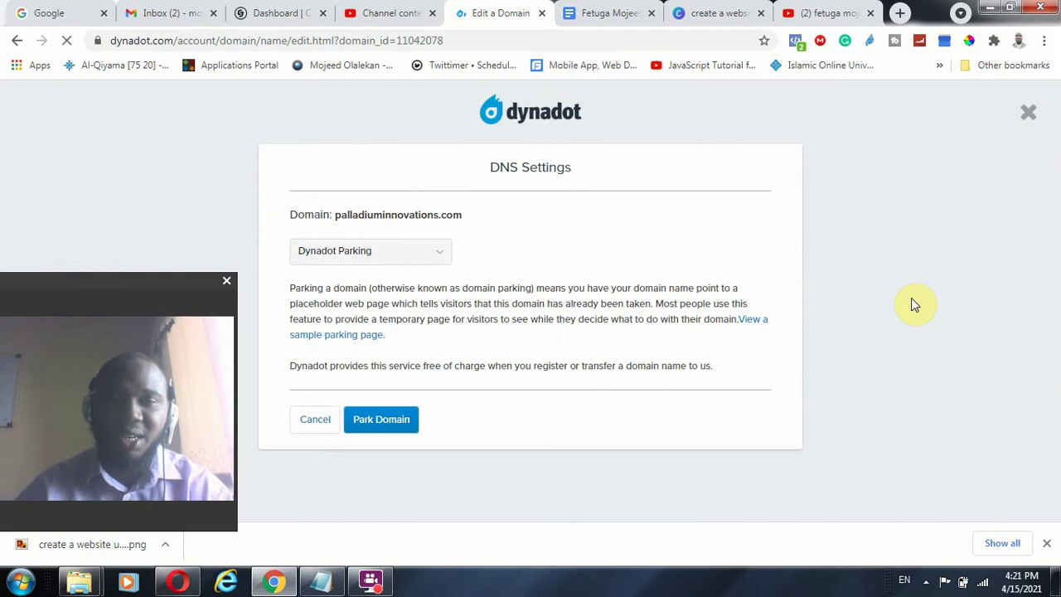
pyautogui.click(434, 253)
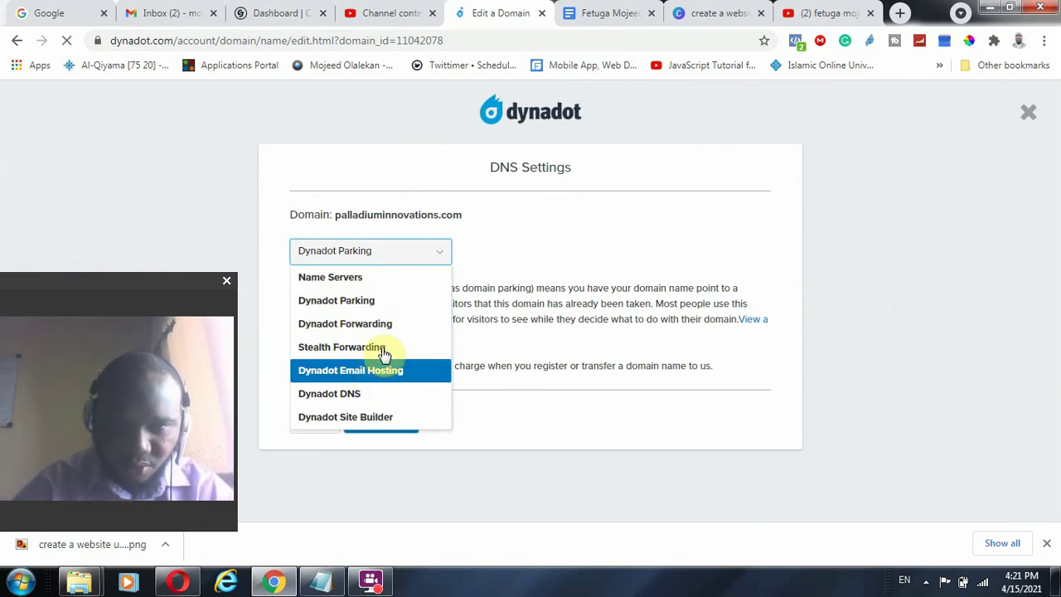
pyautogui.click(377, 277)
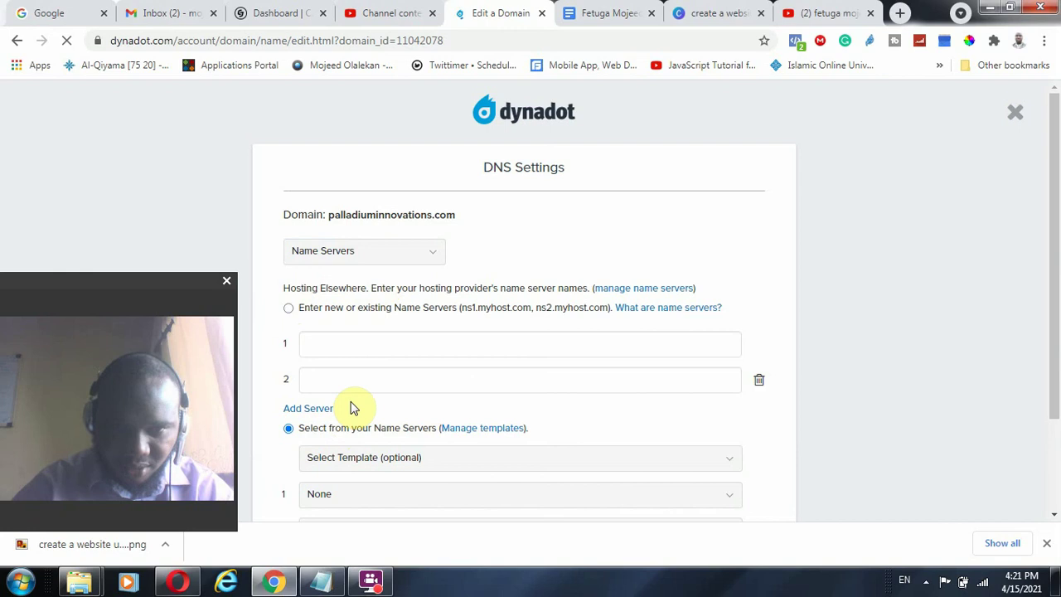
# - Select ns2.palladiuminnovations.com as the domain's first name server from the existing name servers
pyautogui.scroll(-2, 620, 397)
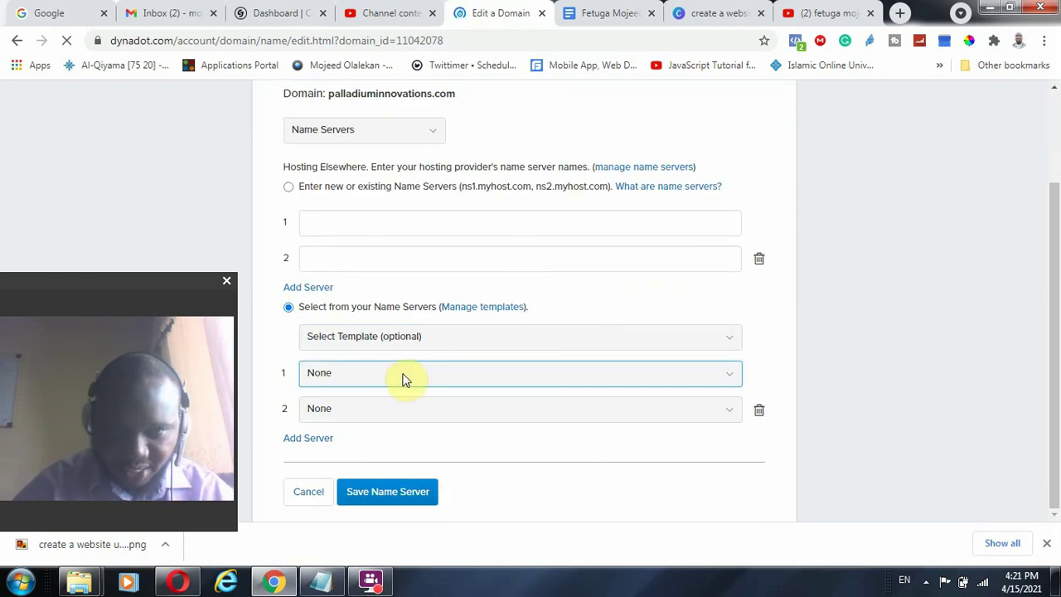
pyautogui.click(406, 379)
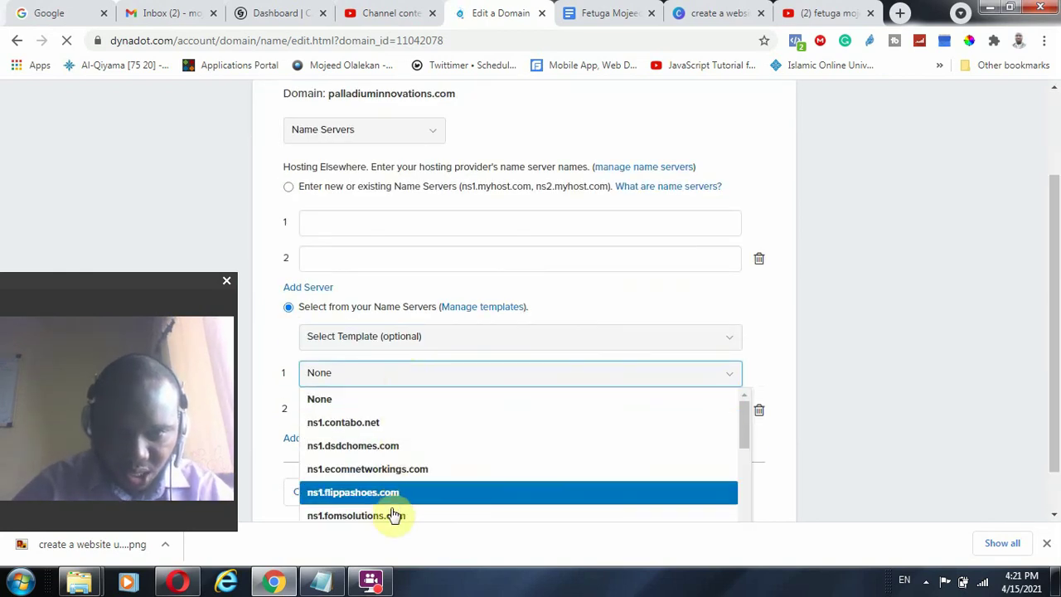
pyautogui.scroll(-3, 395, 513)
pyautogui.scroll(-3, 398, 506)
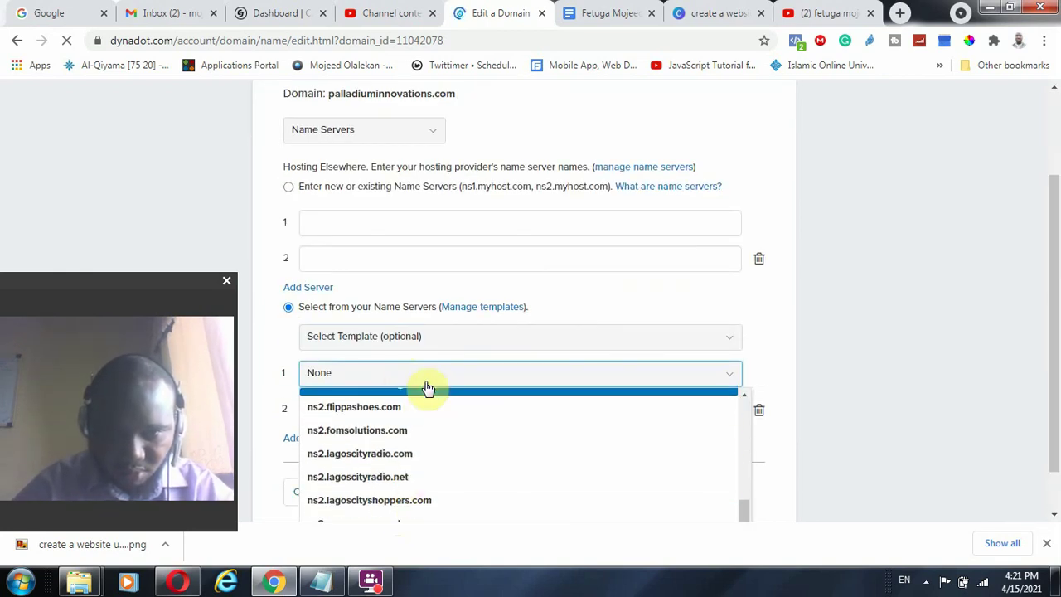
pyautogui.scroll(-1, 419, 435)
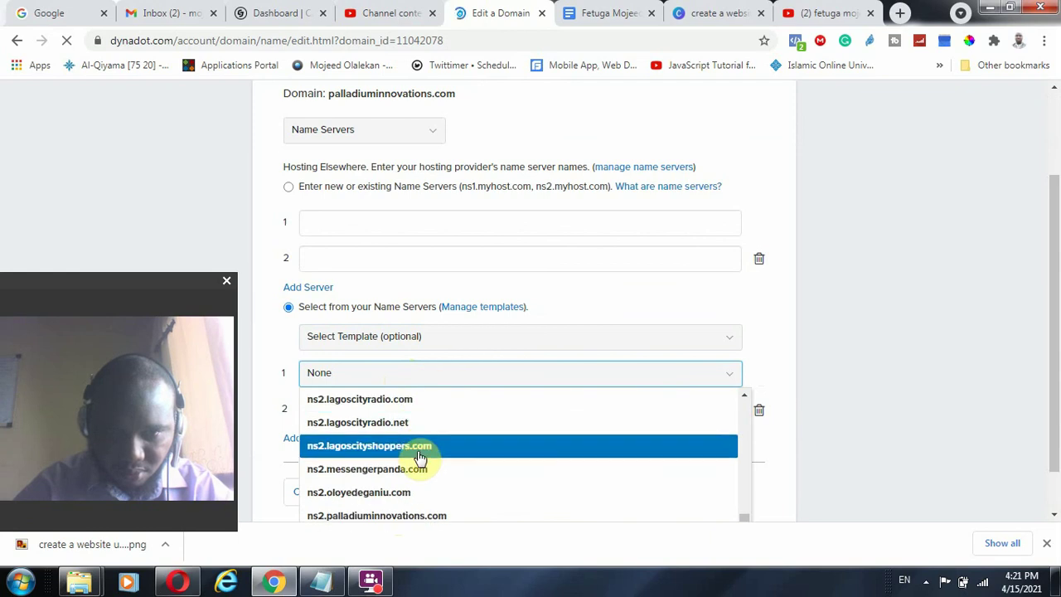
pyautogui.click(414, 516)
# - Change the domain's first name server to ns1.palladiuminnovations.com
pyautogui.click(405, 374)
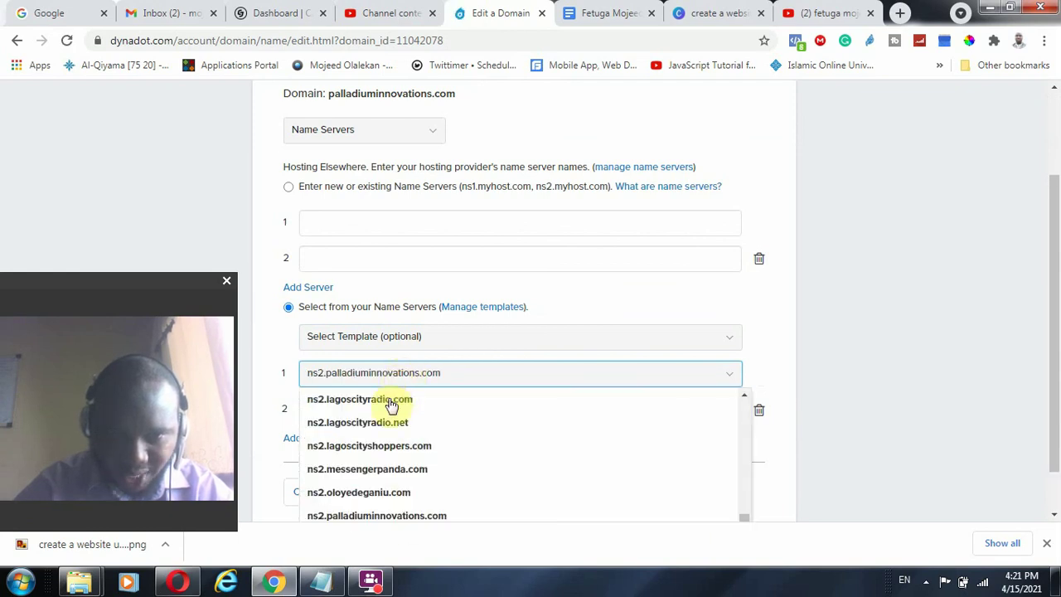
pyautogui.scroll(4, 394, 497)
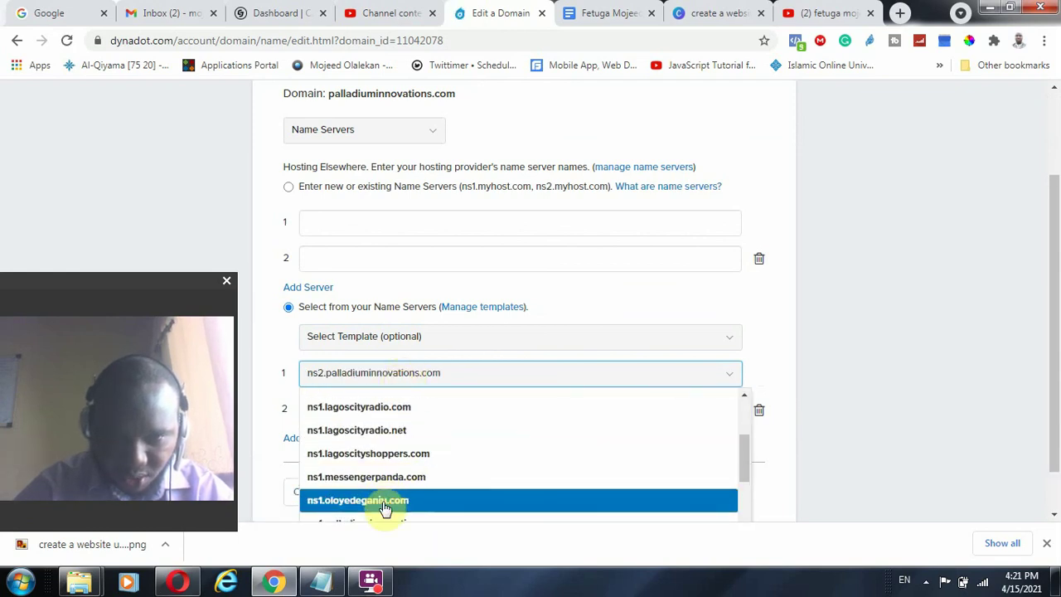
pyautogui.scroll(-1, 401, 489)
pyautogui.click(403, 447)
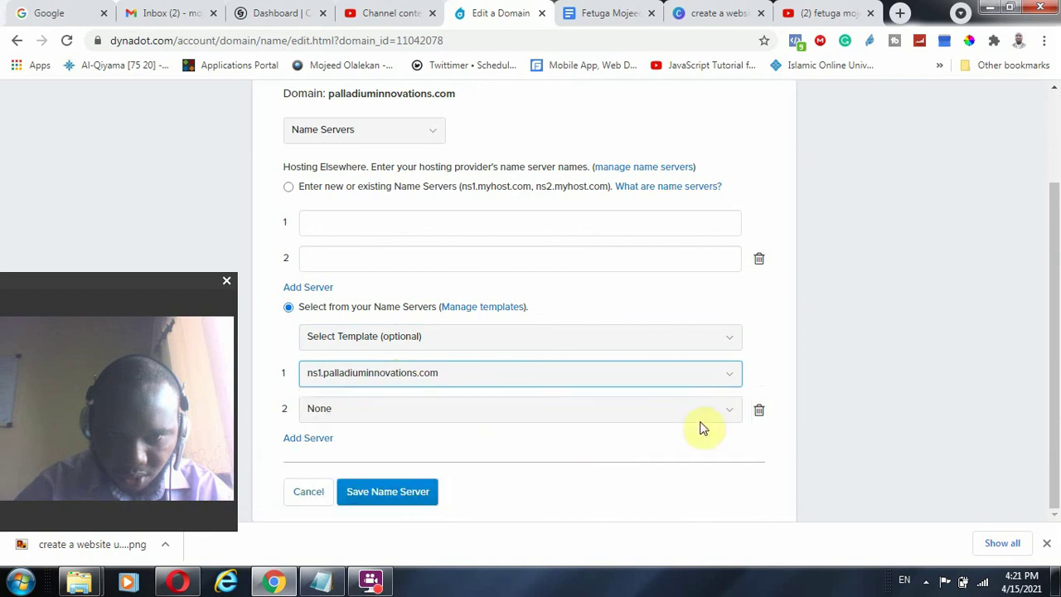
# - Set the second name server to ns2.palladiuminnovations.com and save the domain's name servers
pyautogui.click(421, 412)
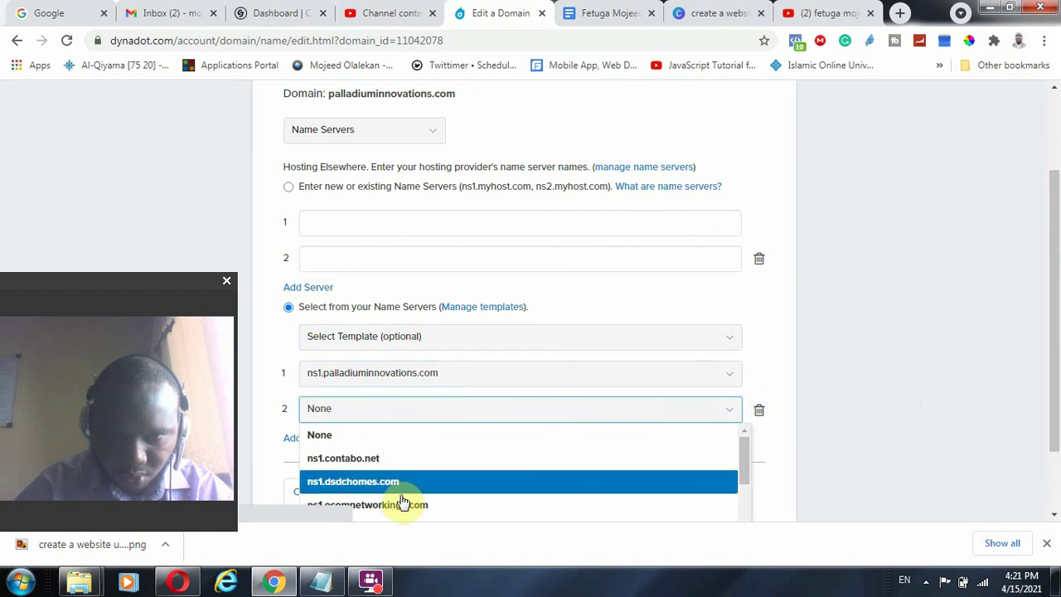
pyautogui.scroll(-5, 404, 498)
pyautogui.scroll(-8, 398, 501)
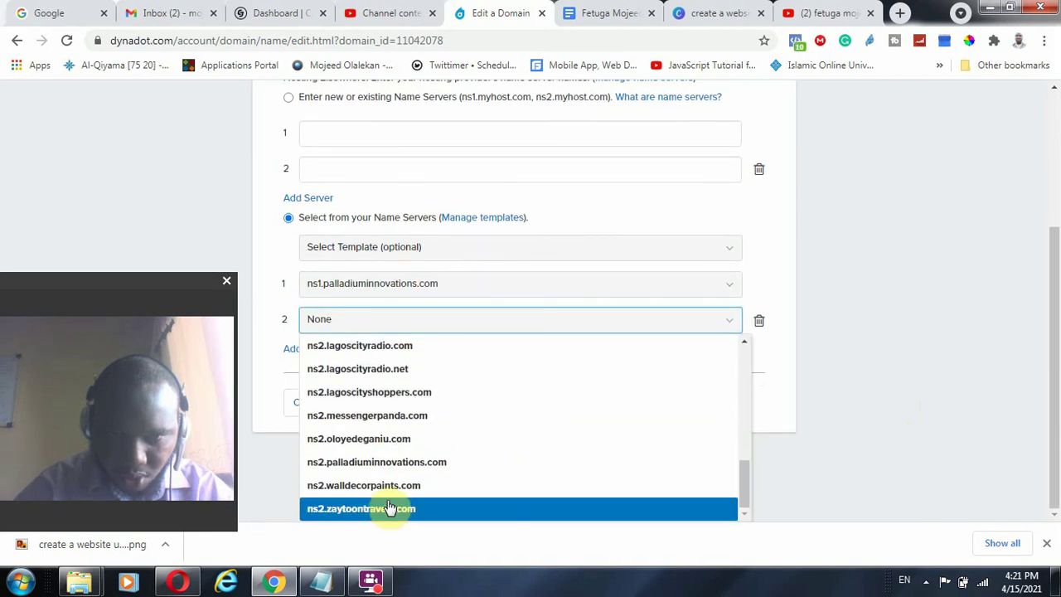
pyautogui.click(551, 458)
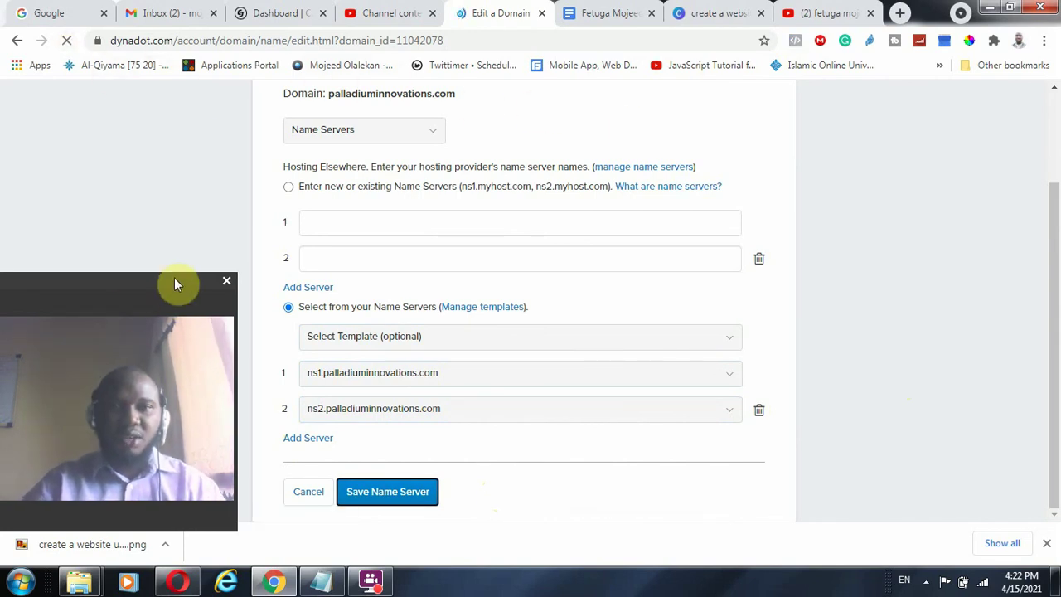
pyautogui.moveTo(341, 265); pyautogui.dragTo(448, 285)
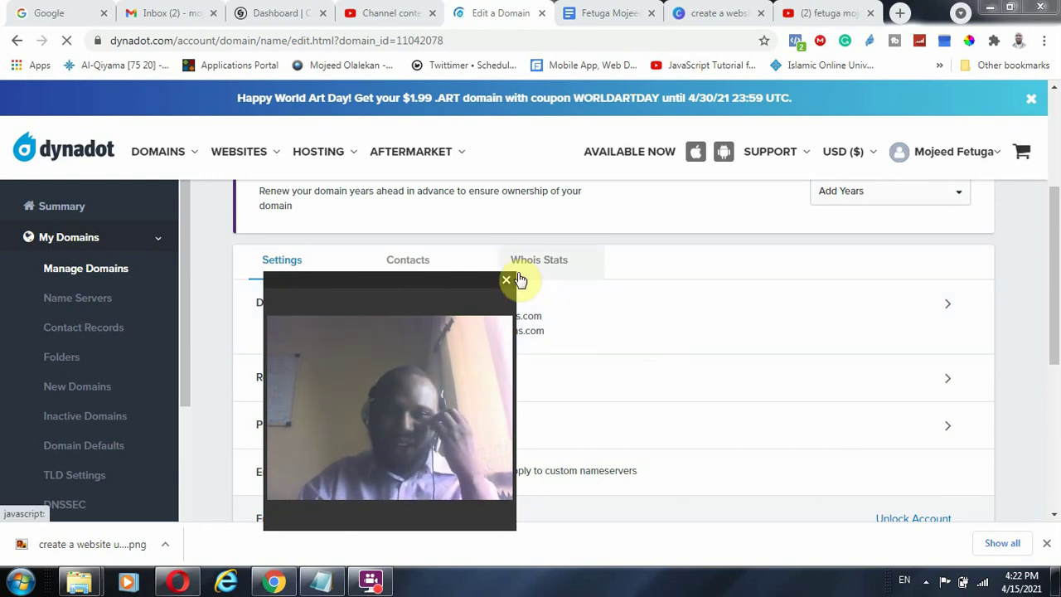
pyautogui.moveTo(507, 277); pyautogui.dragTo(722, 173)
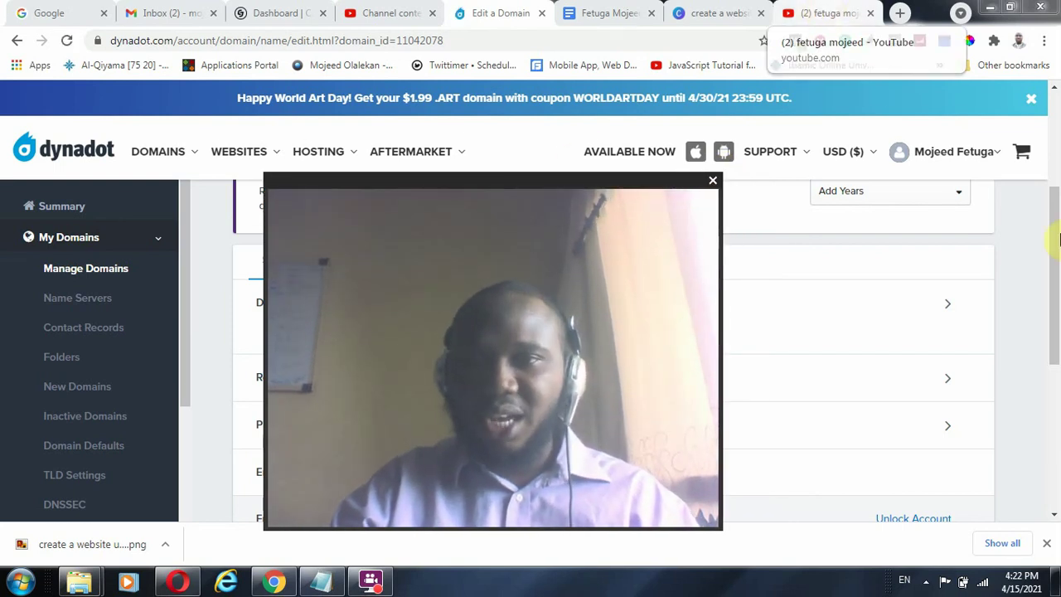
pyautogui.click(991, 154)
pyautogui.click(849, 177)
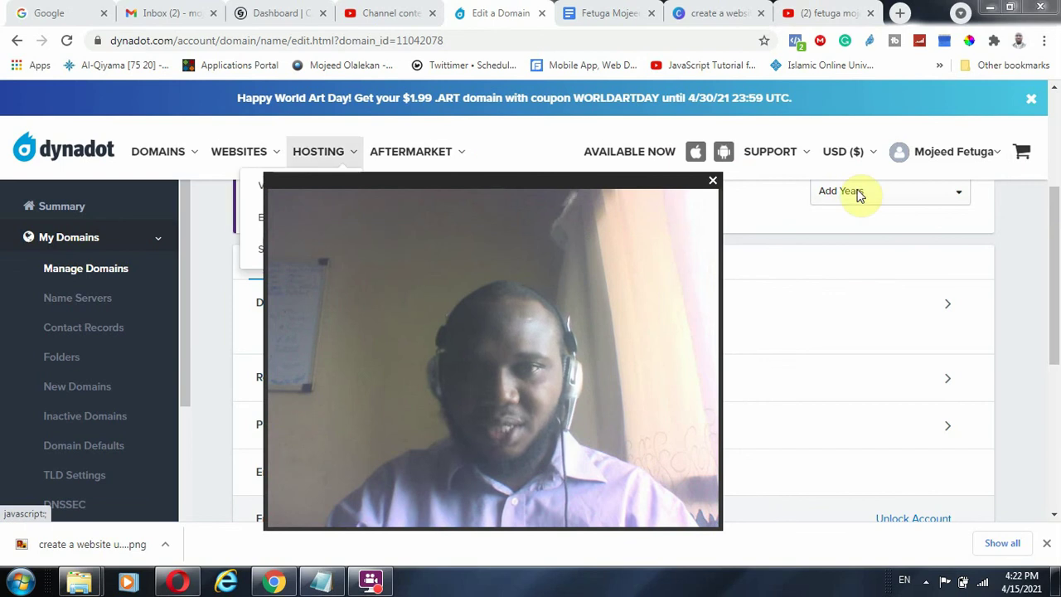
pyautogui.click(956, 157)
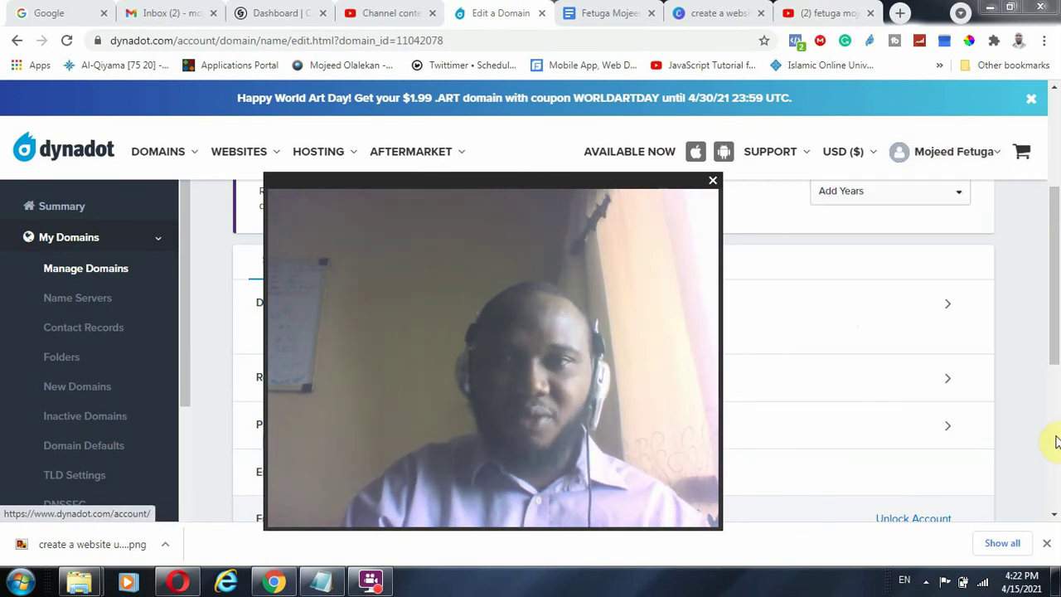
pyautogui.moveTo(795, 159)
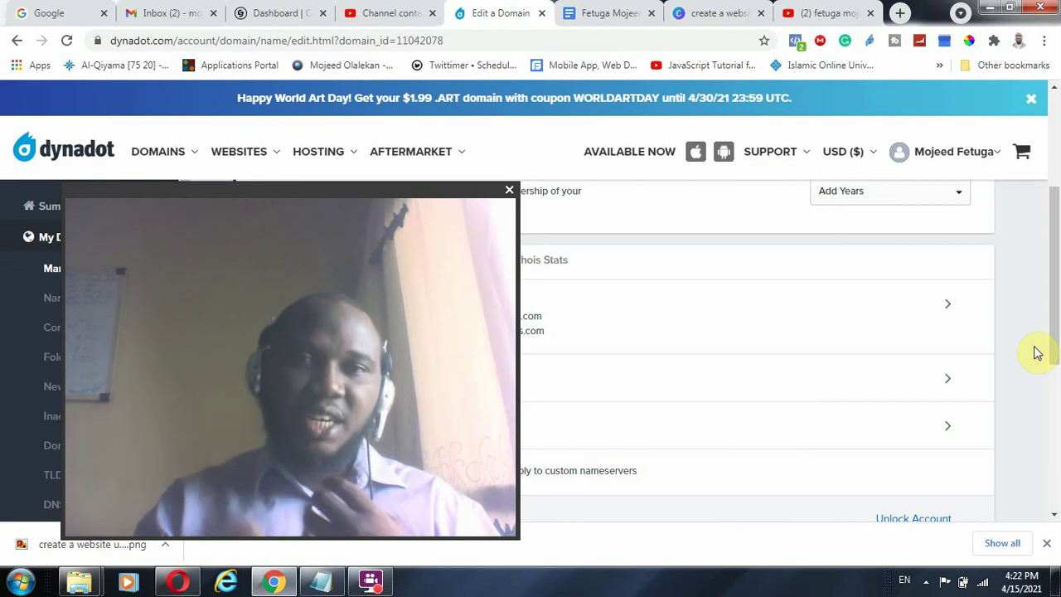
# - Switch to the YouTube channel's videos page to show the other tutorials
pyautogui.click(828, 13)
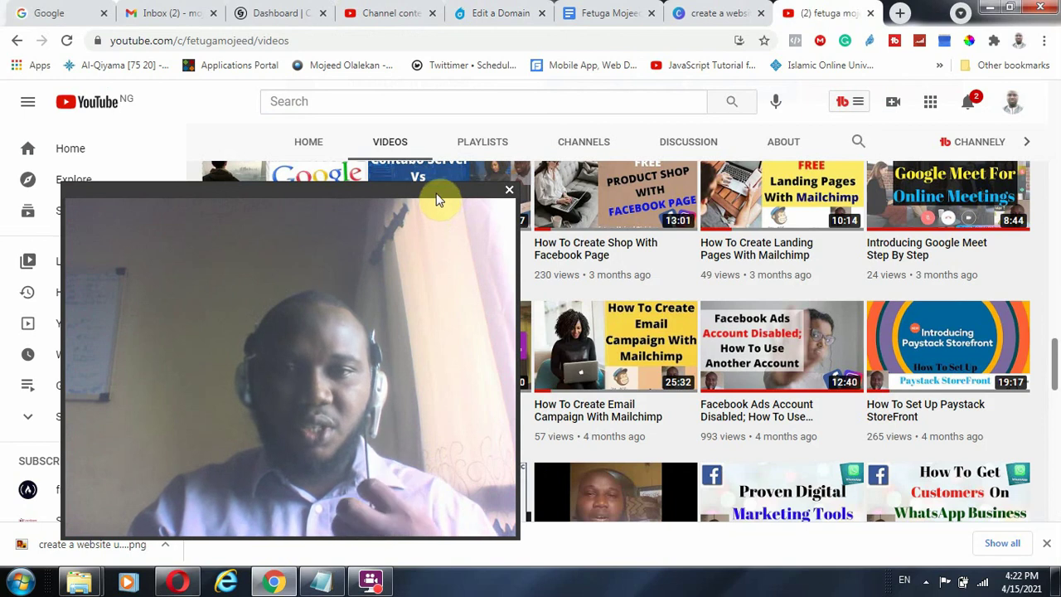
pyautogui.moveTo(435, 200); pyautogui.dragTo(183, 221)
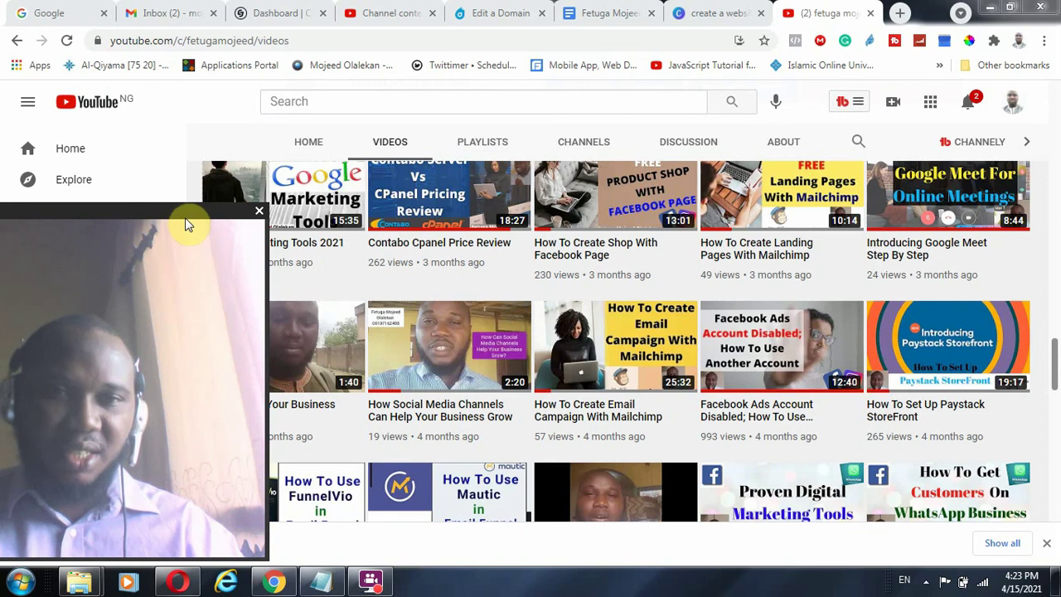
pyautogui.moveTo(186, 217); pyautogui.dragTo(556, 202)
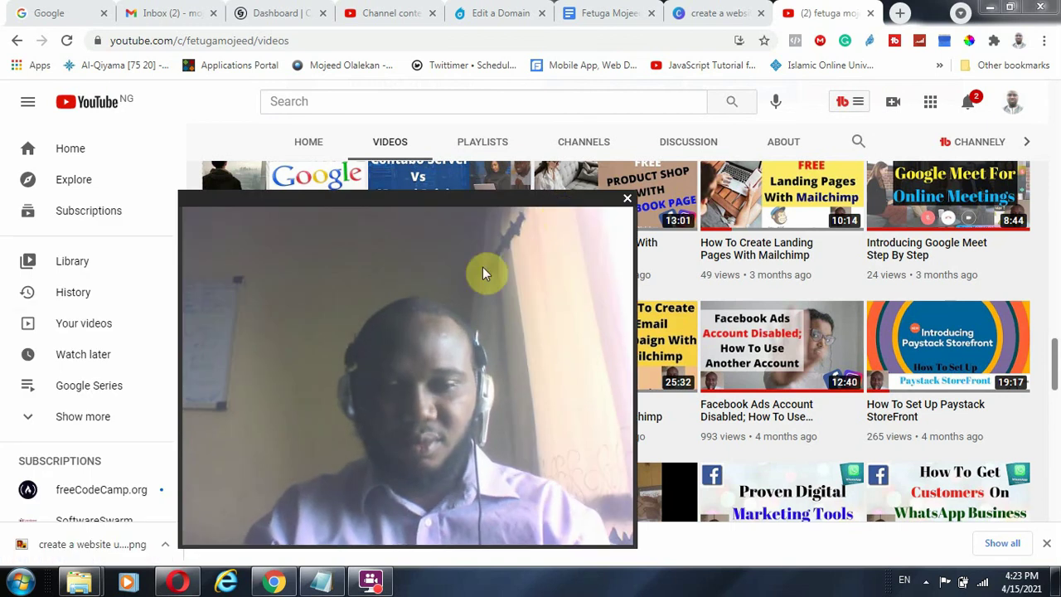
pyautogui.click(371, 580)
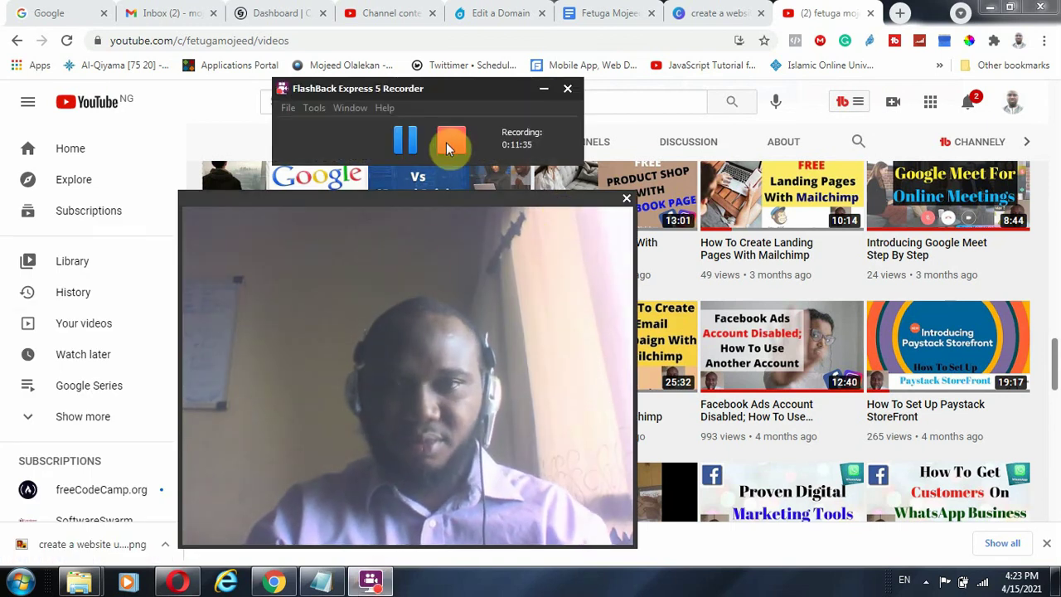